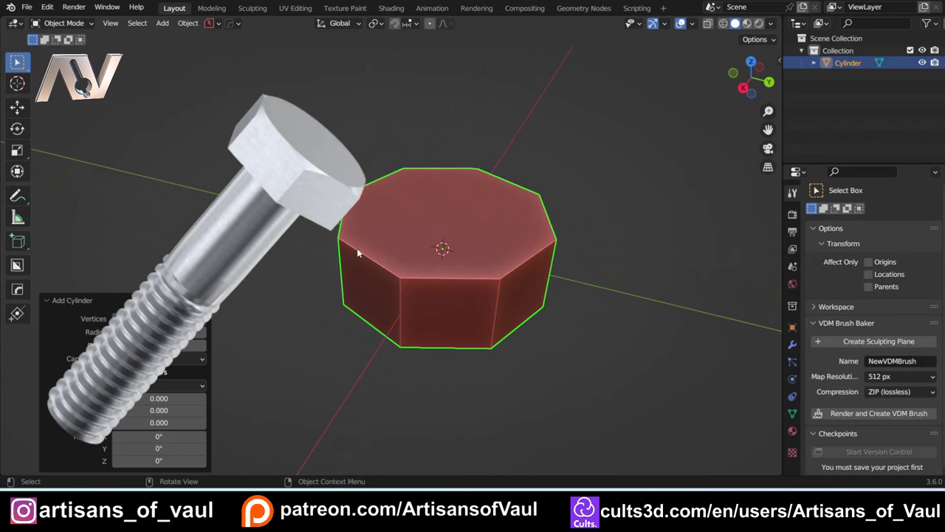
Search the add-on preferences for "bool" to check whether the Bool Tool add-on is enabled, and close the preferences
middle_click_drag(360, 253, 545, 265)
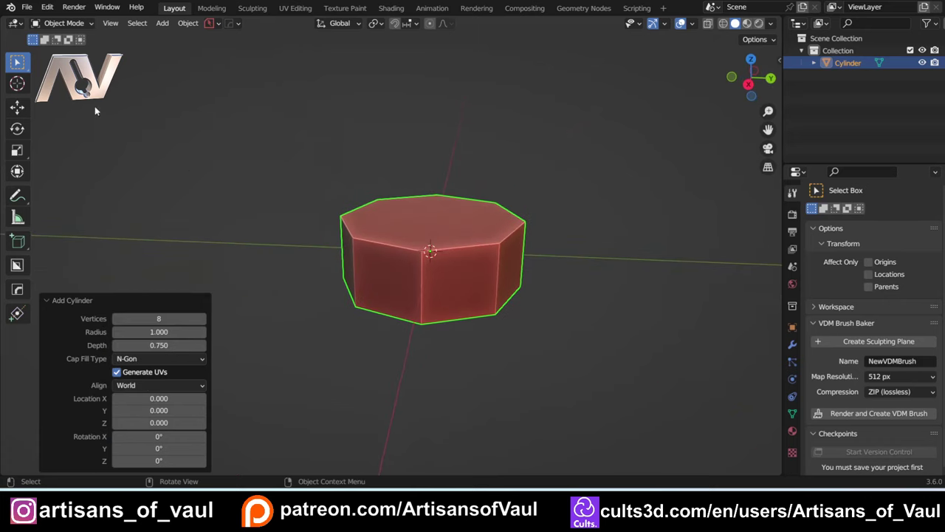
left_click(47, 6)
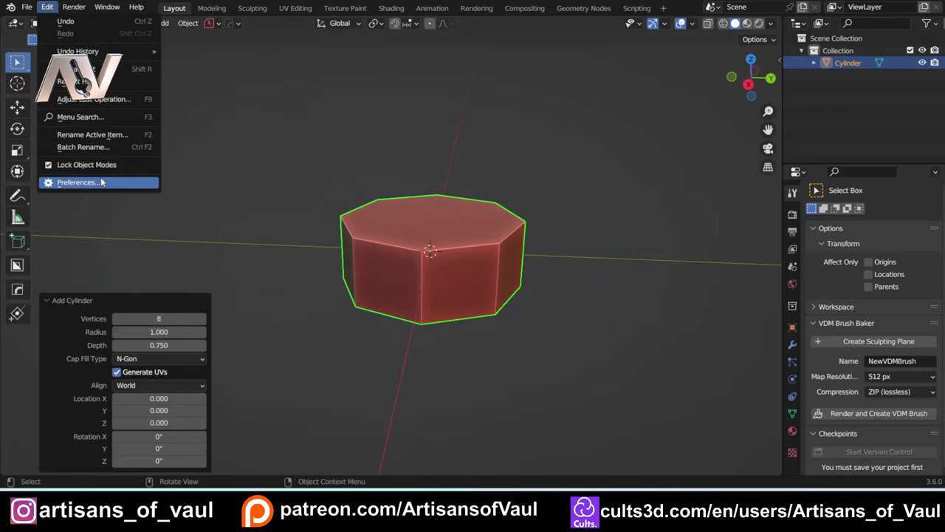
left_click(99, 183)
left_click(549, 124)
type("bool")
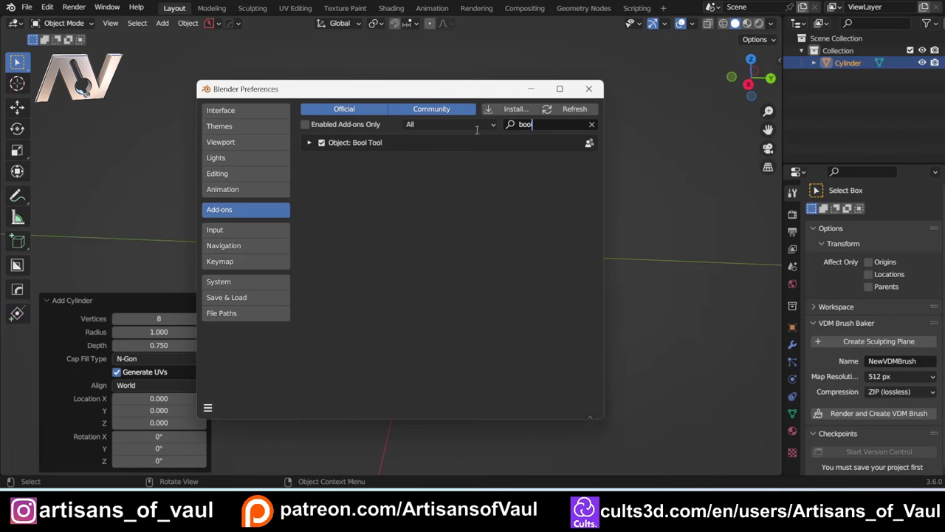
left_click(591, 90)
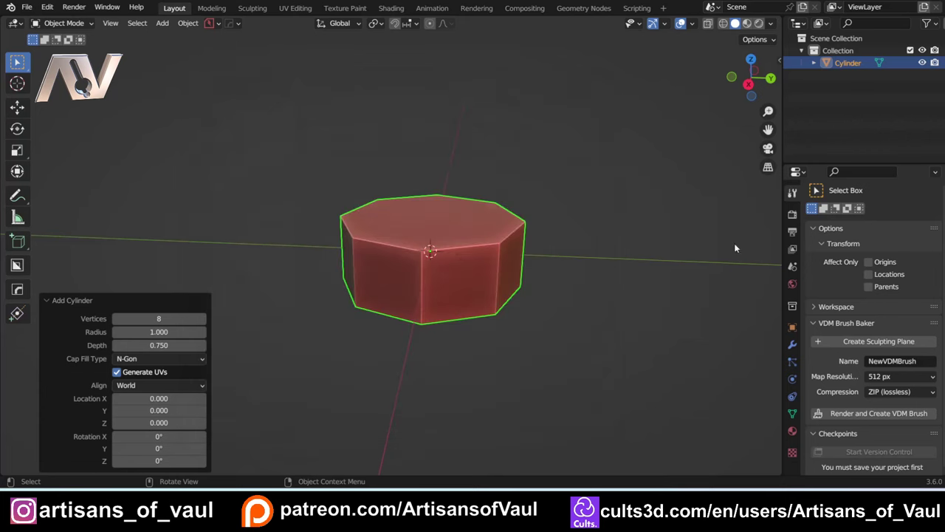
Add a UV sphere with 64 segments and 64 rings at the centre of the eight-sided cylinder
middle_click_drag(512, 277, 511, 260)
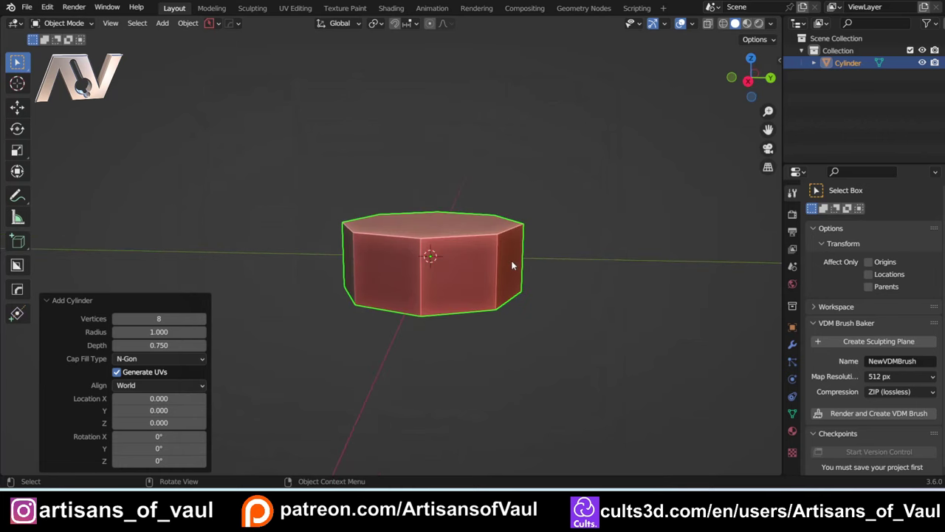
key("shift+a")
mouse_move(510, 227)
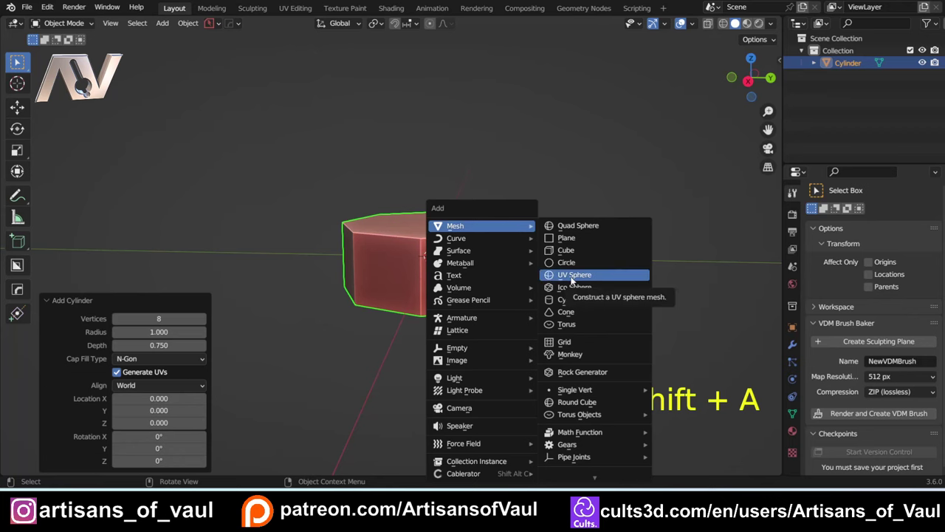
left_click(570, 276)
scroll(412, 235, "up", 2)
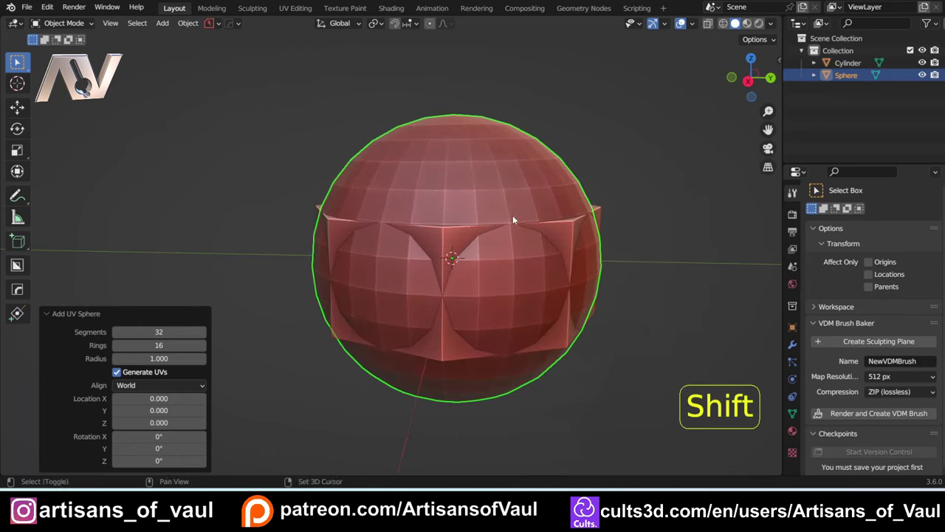
middle_click_drag(510, 214, 455, 225, "shift")
left_click(174, 333)
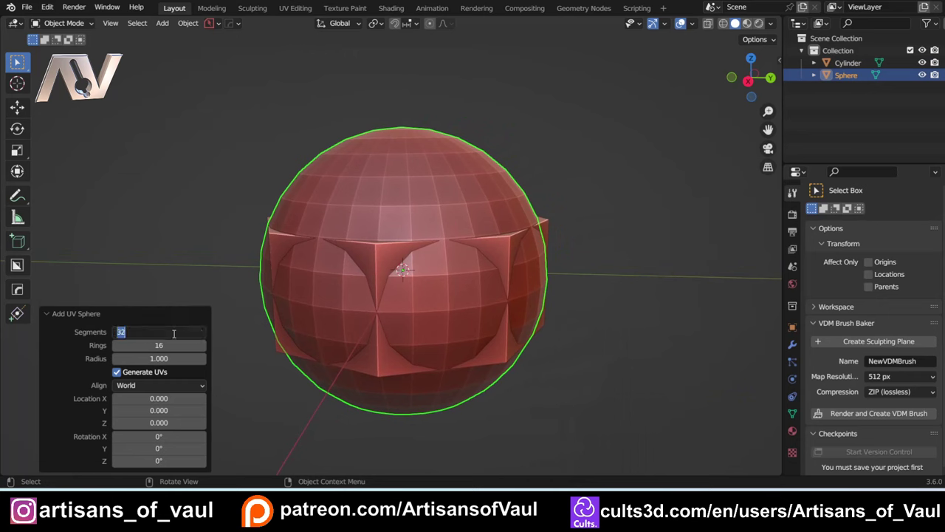
type("64")
key("Tab")
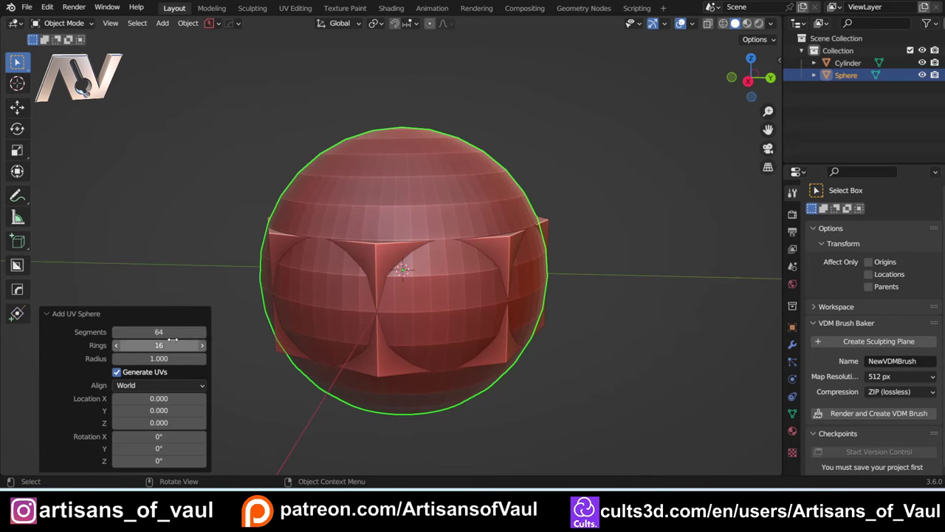
type("64")
key("Return")
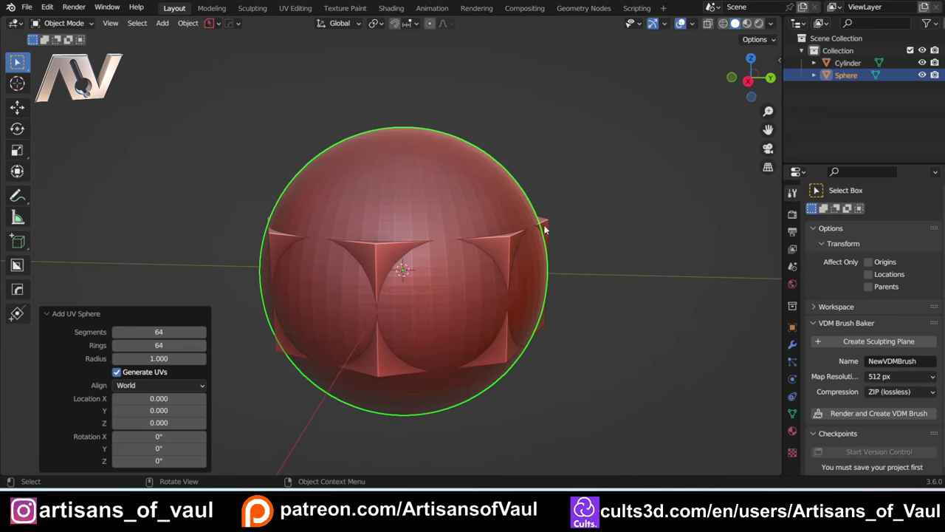
Flatten the sphere by scaling it to about 0.594 along the Z axis only
middle_click_drag(545, 225, 504, 229)
middle_click_drag(576, 256, 576, 286)
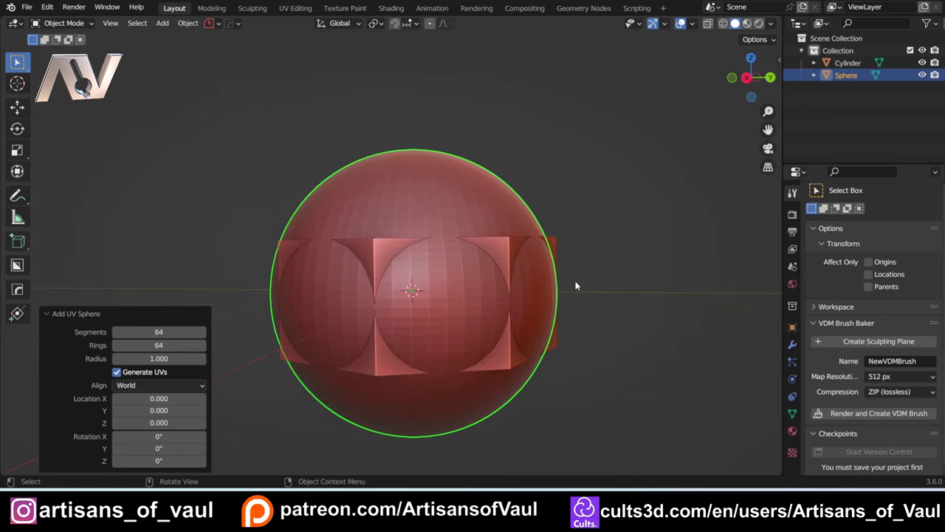
key("s")
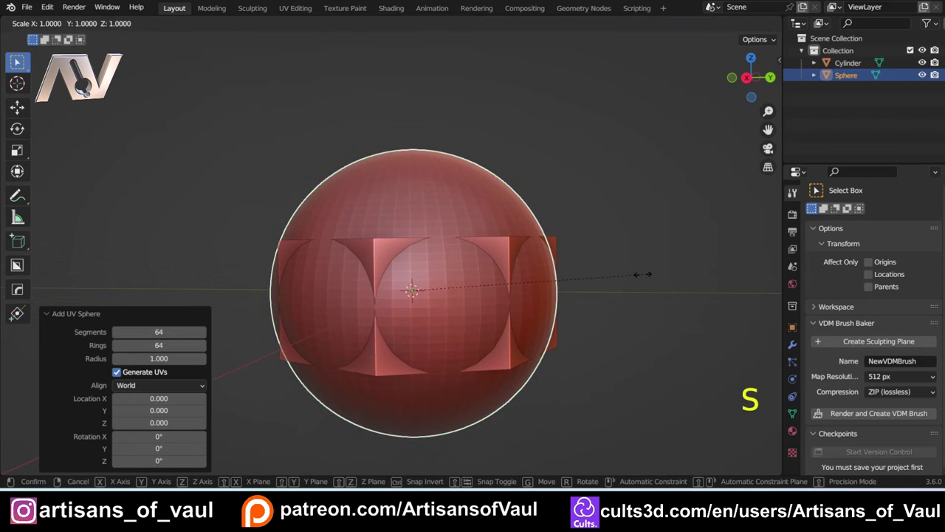
key("z")
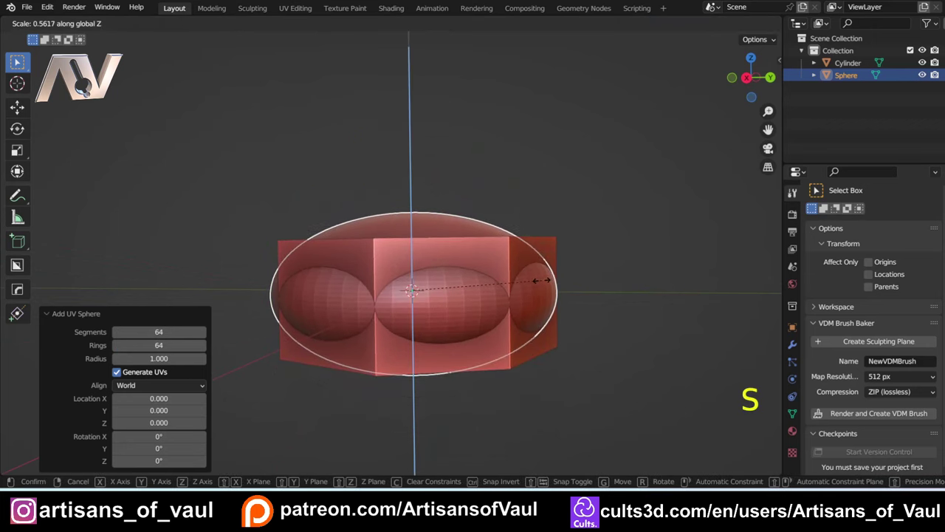
left_click(549, 279)
Widen the flattened sphere by scaling it to about 1.161 in X and Y, with Z locked
key("s")
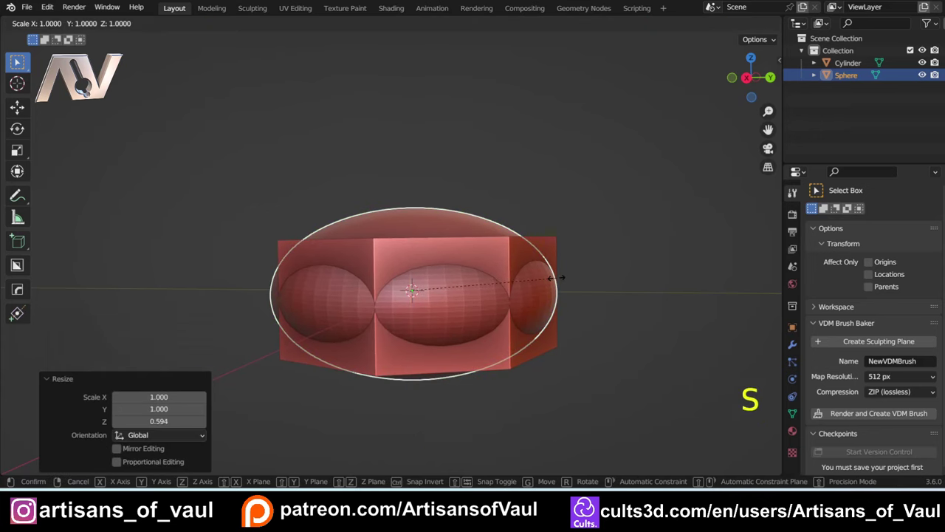
key("shift+z")
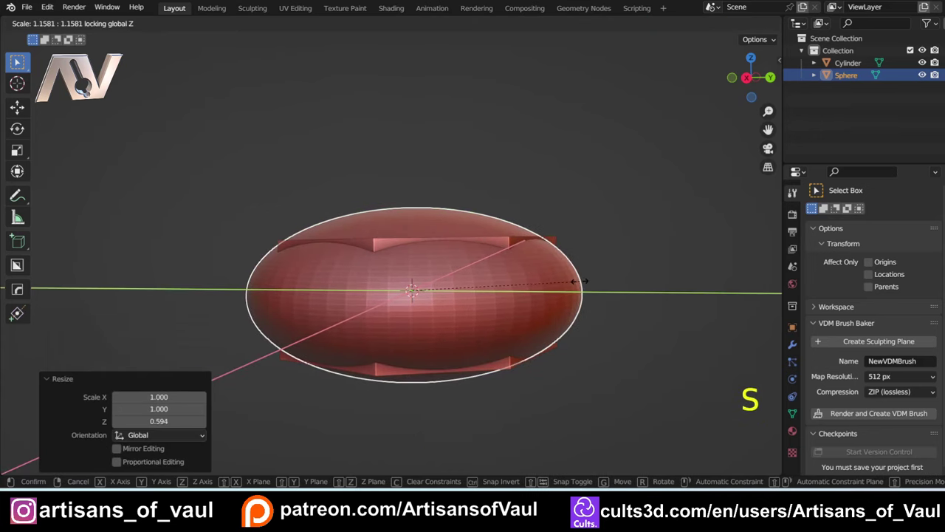
left_click(577, 281)
From an orthographic side view, duplicate the flattened sphere in place and hide the duplicate
middle_click_drag(577, 281, 640, 225)
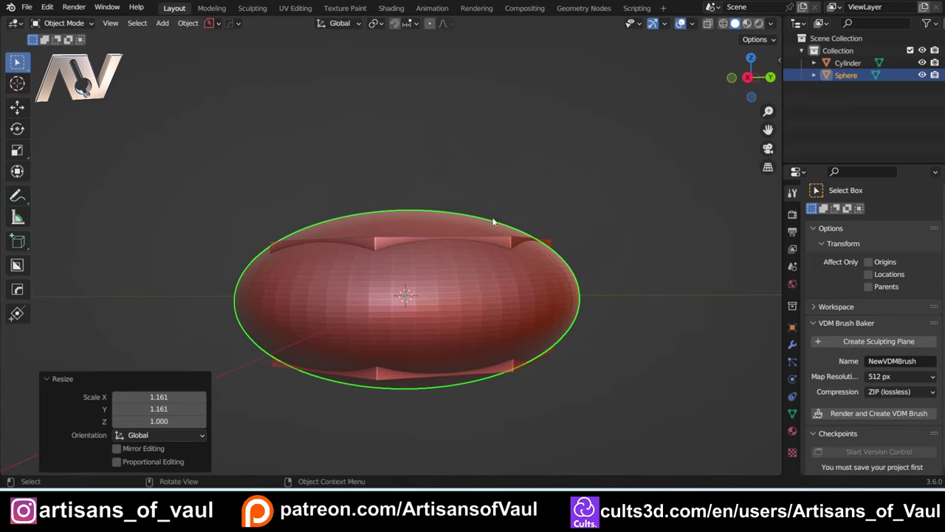
left_click(748, 77)
middle_click_drag(494, 165, 546, 142, "shift")
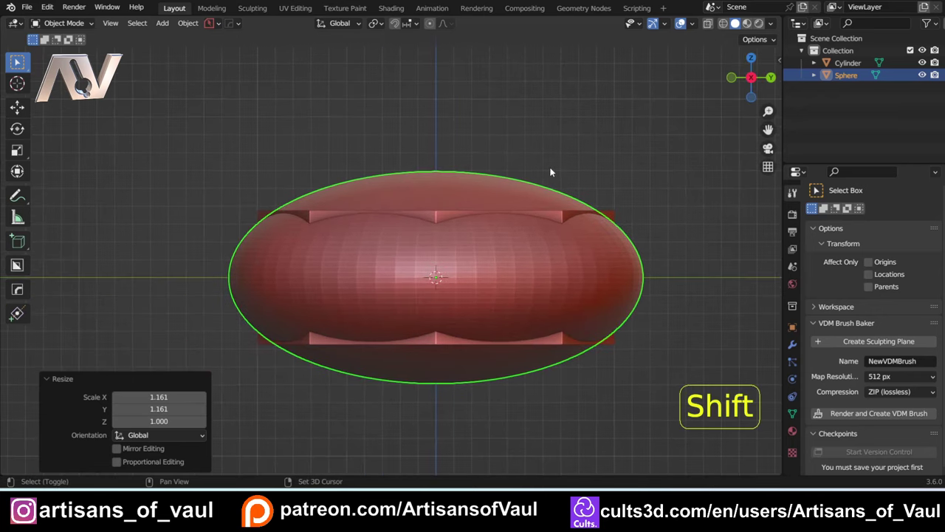
key("shift+d")
right_click(598, 156)
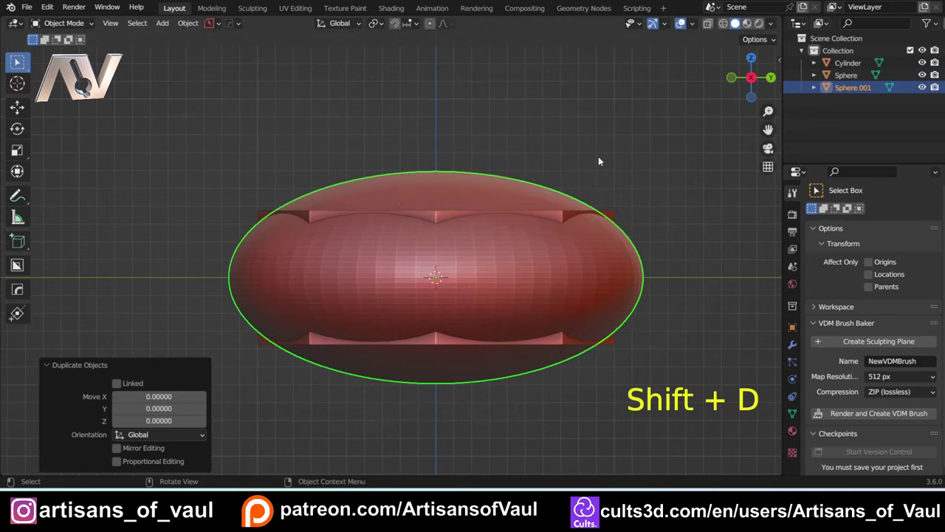
key("h")
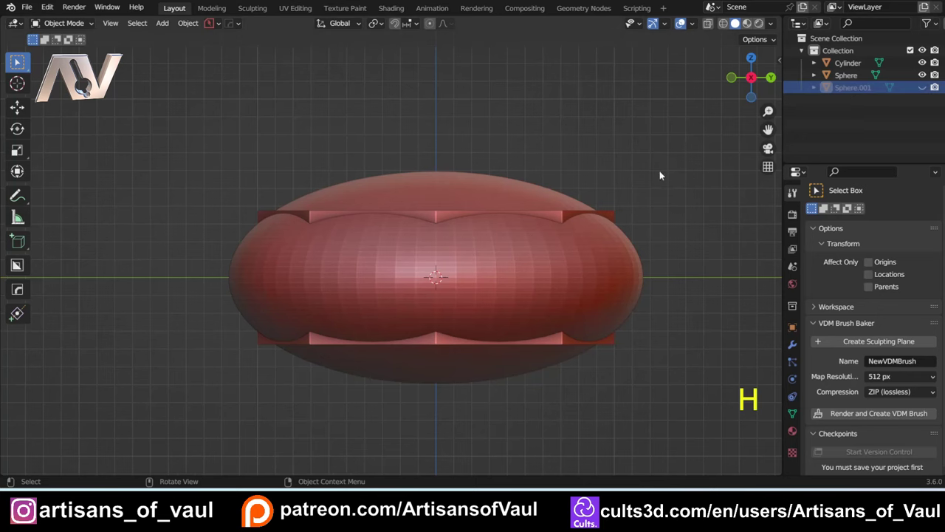
In Edit Mode, select the lower half of the sphere's vertices, move them about 0.509 down along Z, and return to Object Mode
left_click(532, 278)
key("Tab")
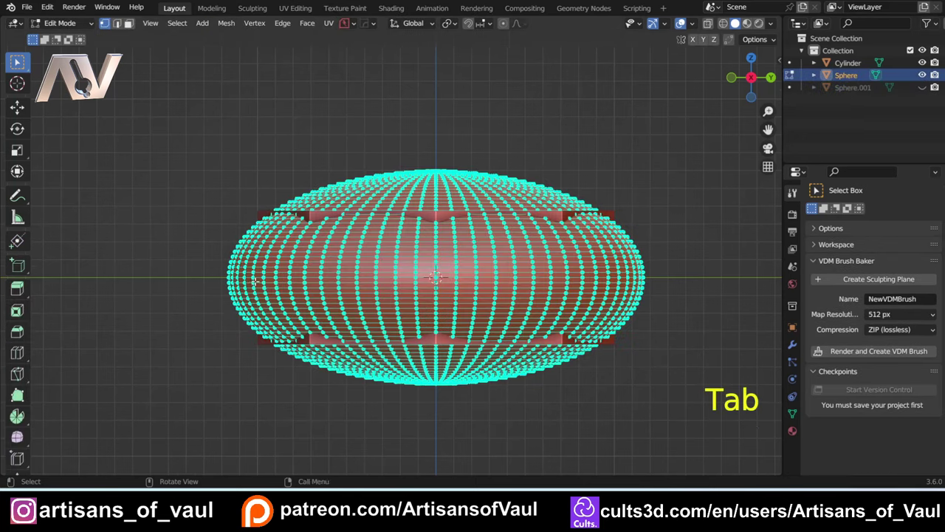
key("shift+z")
mouse_move(202, 277)
left_mouse_down()
mouse_move(672, 376)
mouse_move(687, 391)
left_mouse_up()
key("shift+z")
key("shift+z")
key("g")
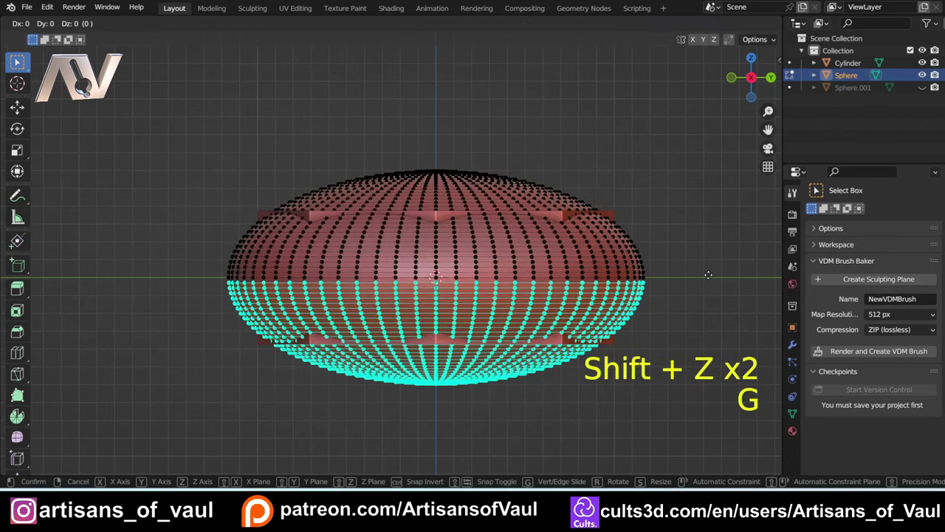
left_click(697, 366)
key("Tab")
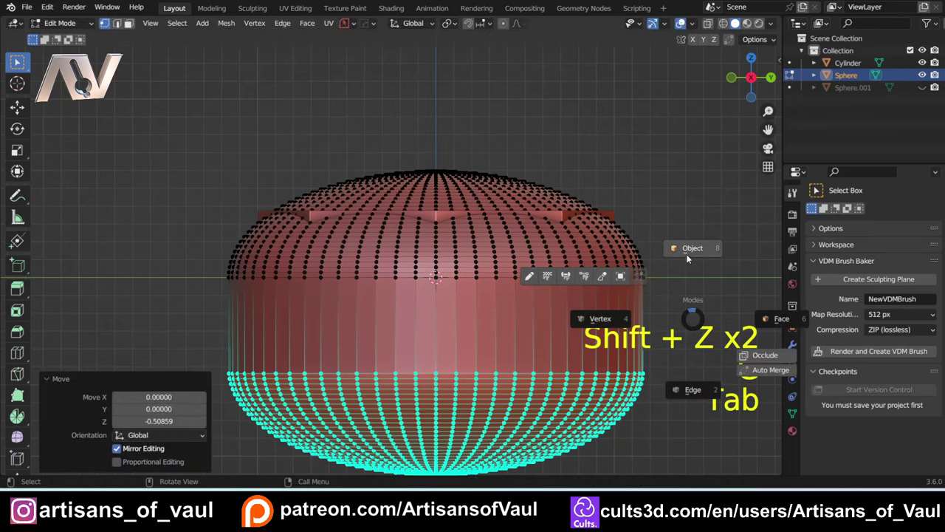
left_click(687, 256)
Apply a Boolean Intersect to the eight-sided cylinder using the stretched sphere as the cutter
left_click(569, 131)
left_click(517, 192)
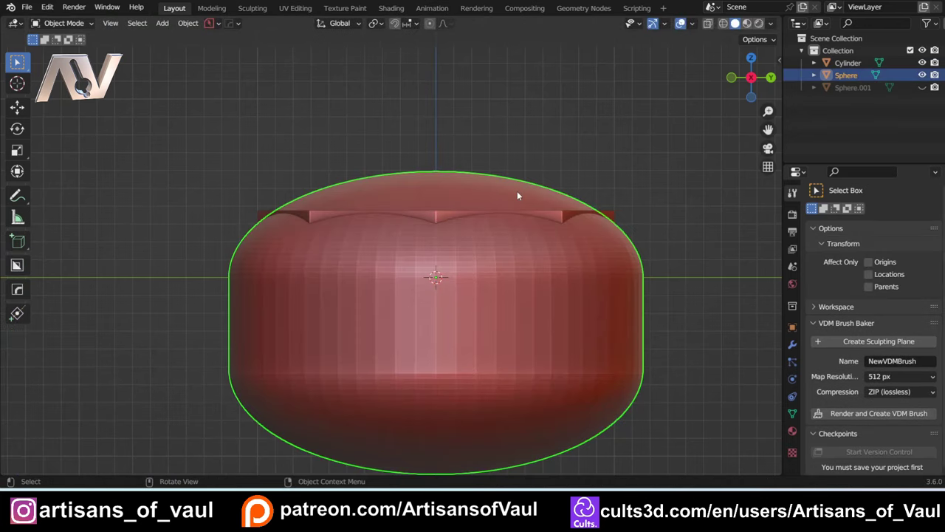
left_click(613, 213, "shift")
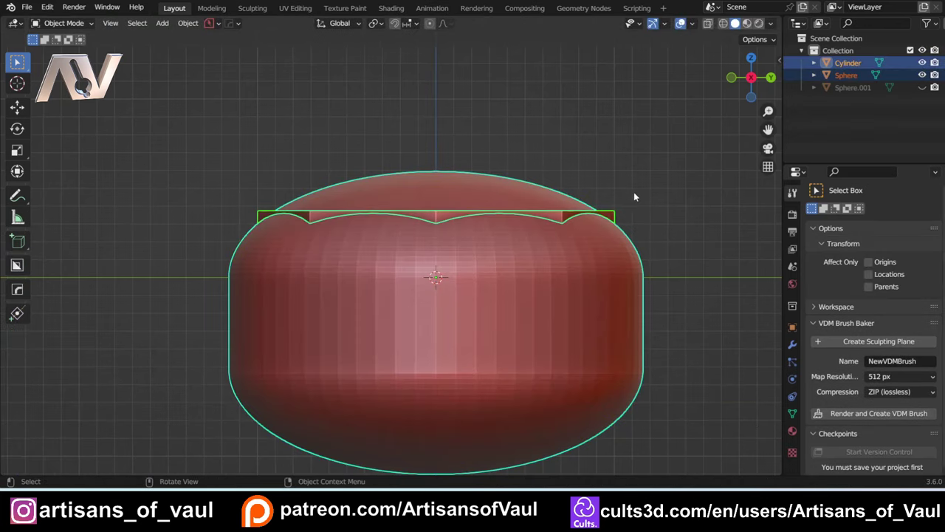
key("ctrl")
key("ctrl+KP_Multiply")
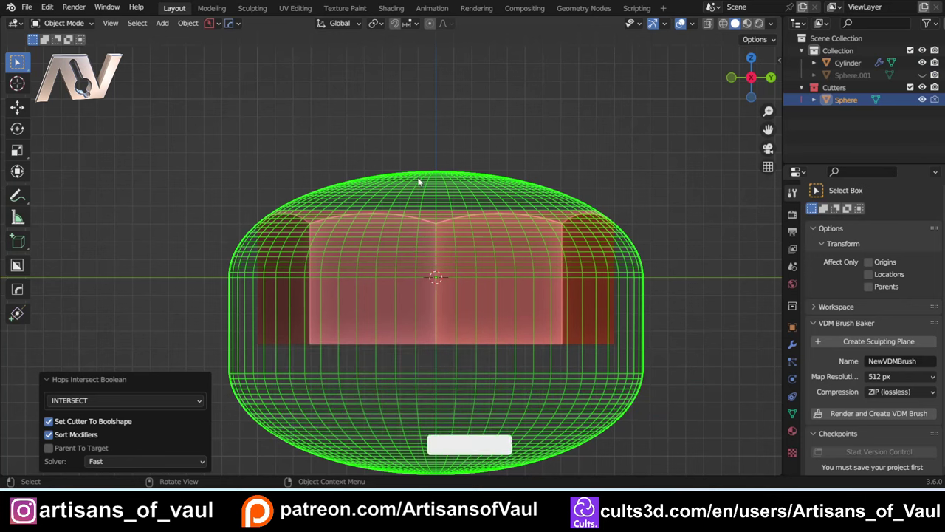
Hide the cutter sphere and apply all modifiers on the bolt-head cylinder
key("h")
middle_click_drag(458, 204, 394, 219)
middle_click_drag(504, 273, 455, 286)
left_click(506, 251)
left_click(793, 345)
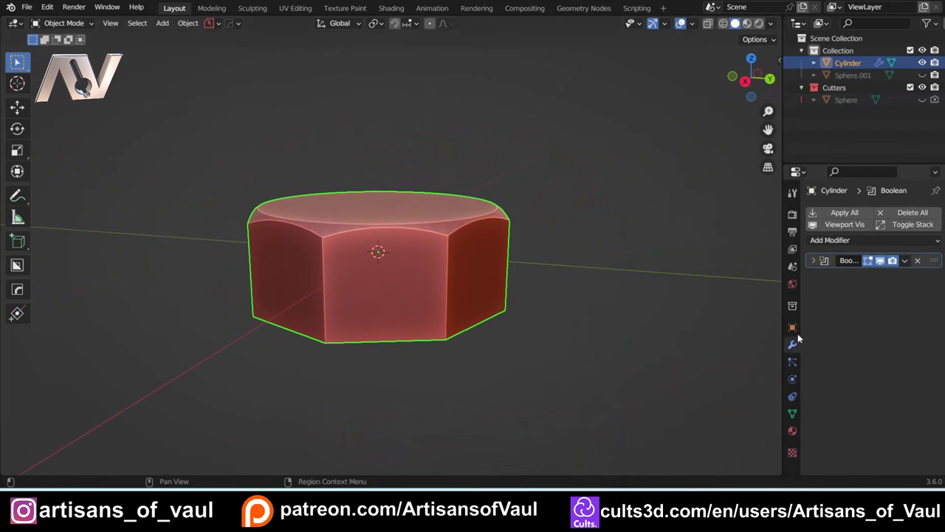
left_click(840, 214)
With the bolt head deselected in side view, add a second cylinder mesh with 128 vertices at the origin
middle_click_drag(332, 242, 454, 208, "shift")
left_click(751, 78)
scroll(517, 244, "down", 5)
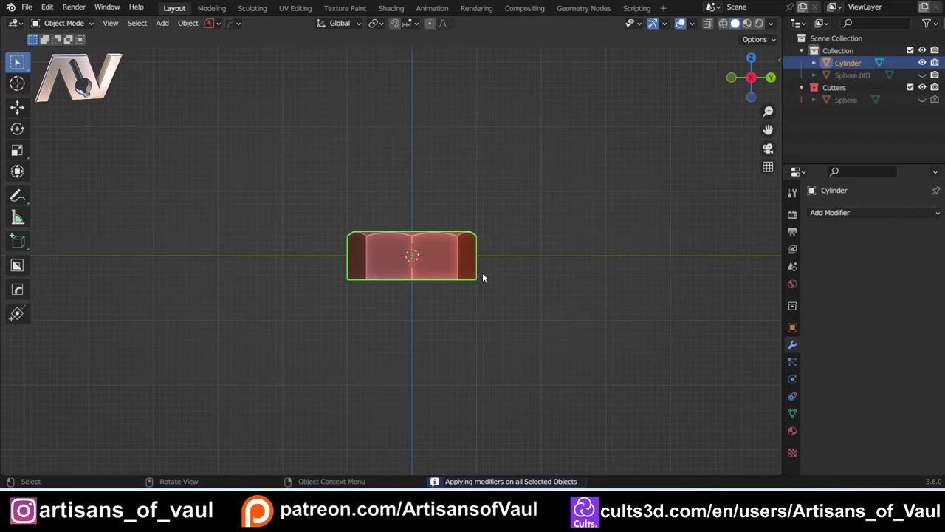
left_click(490, 249)
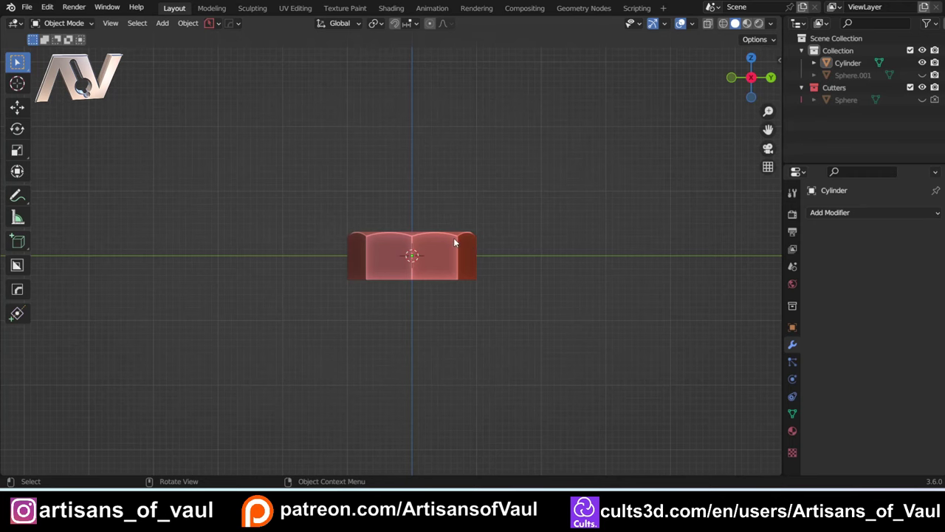
scroll(458, 237, "down", 1)
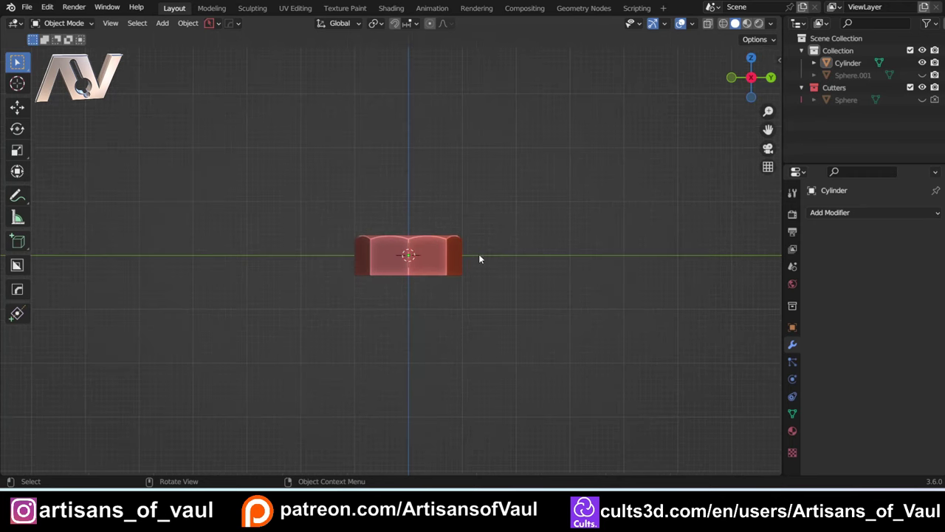
scroll(479, 257, "up", 2)
middle_click_drag(492, 251, 446, 214, "shift")
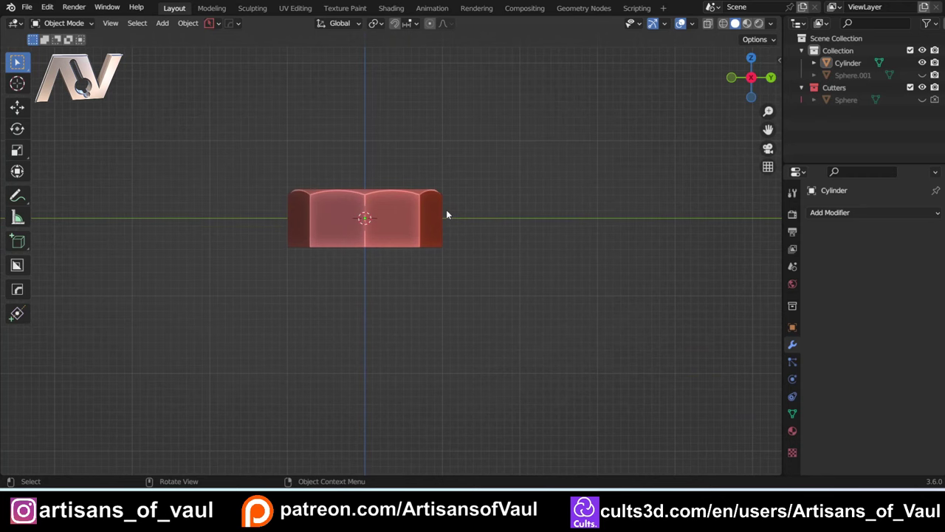
key("shift+a")
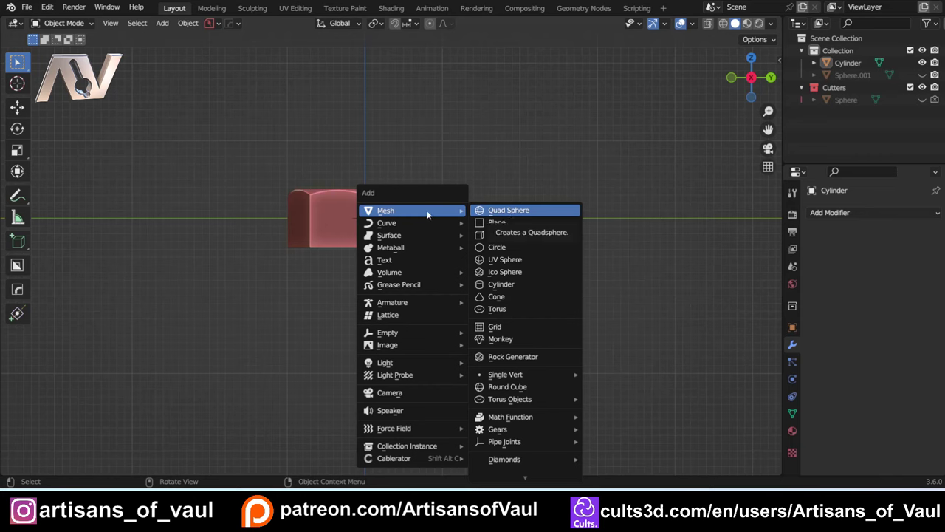
key("Escape")
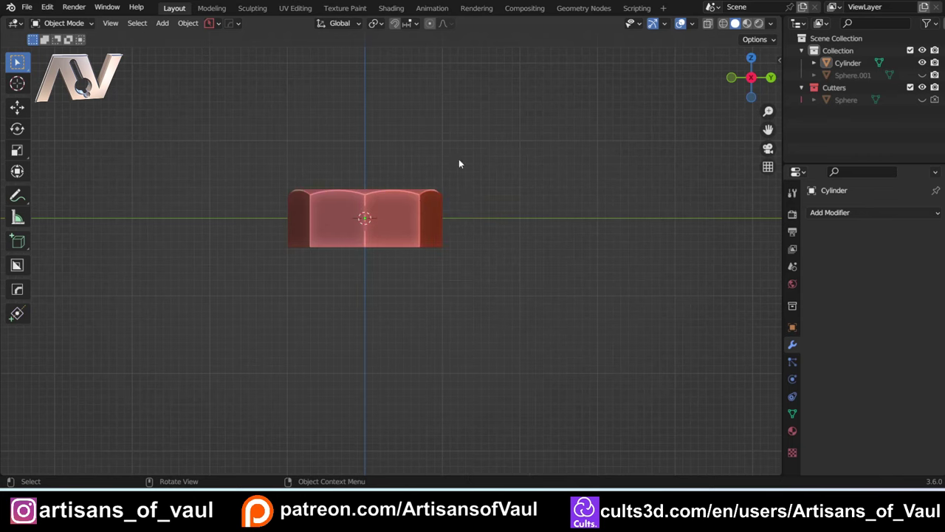
key("shift+a")
left_click(525, 231)
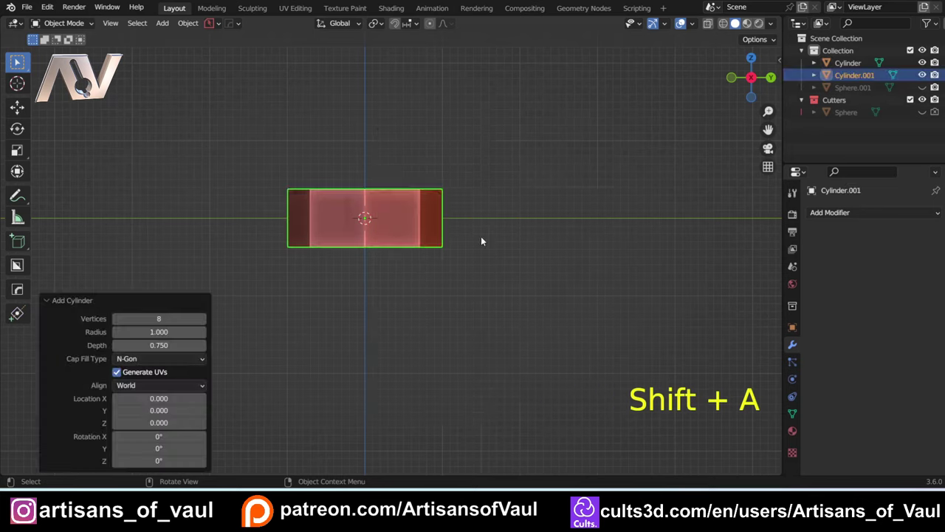
left_click(169, 318)
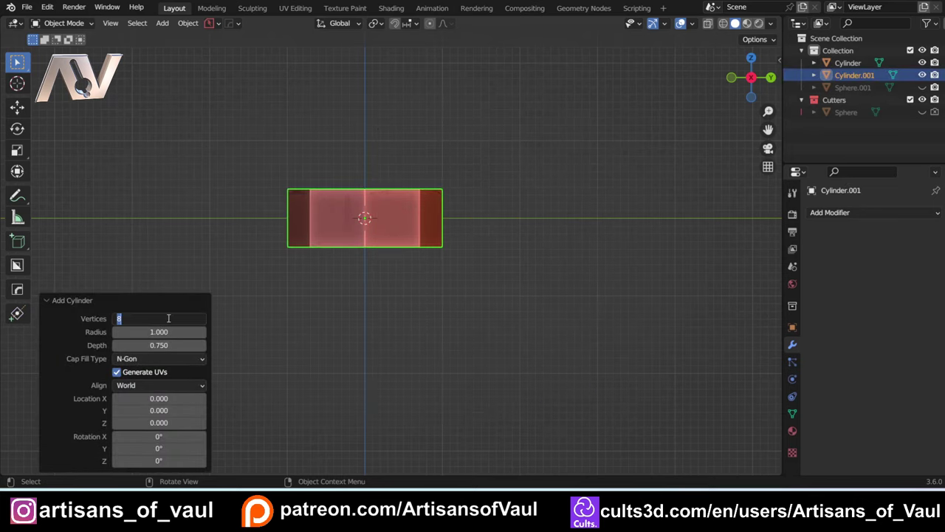
type("128")
key("Return")
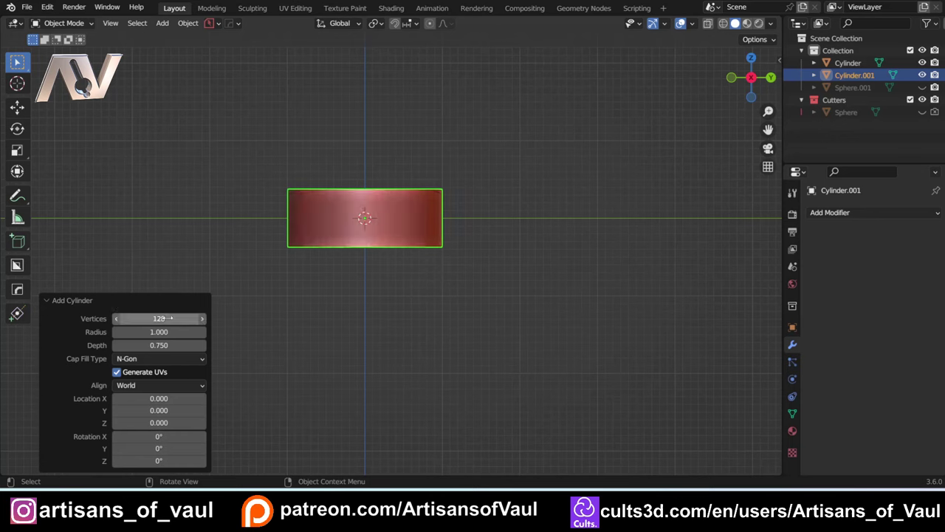
Scale the new cylinder to 0.320, stretch it by 13.919 along Z, and enlarge it uniformly by 1.405
key("s")
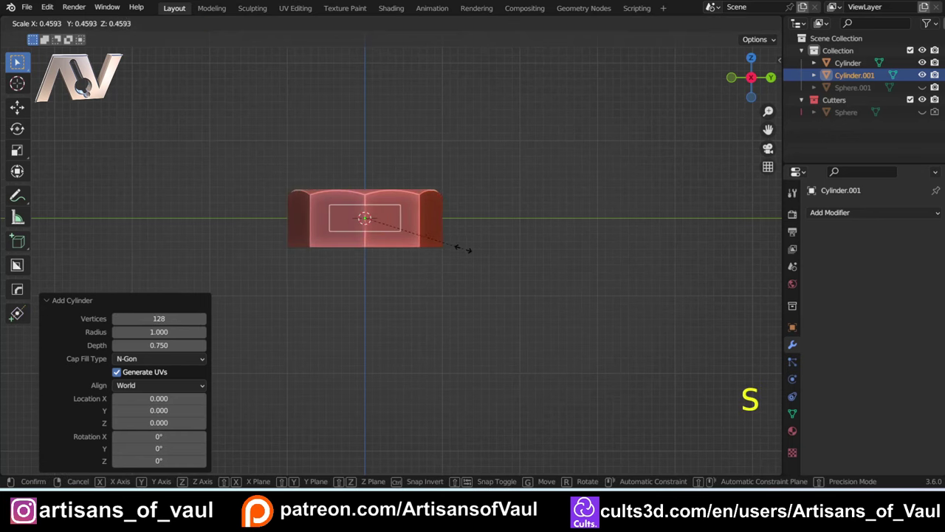
left_click(433, 246)
key("s")
key("z")
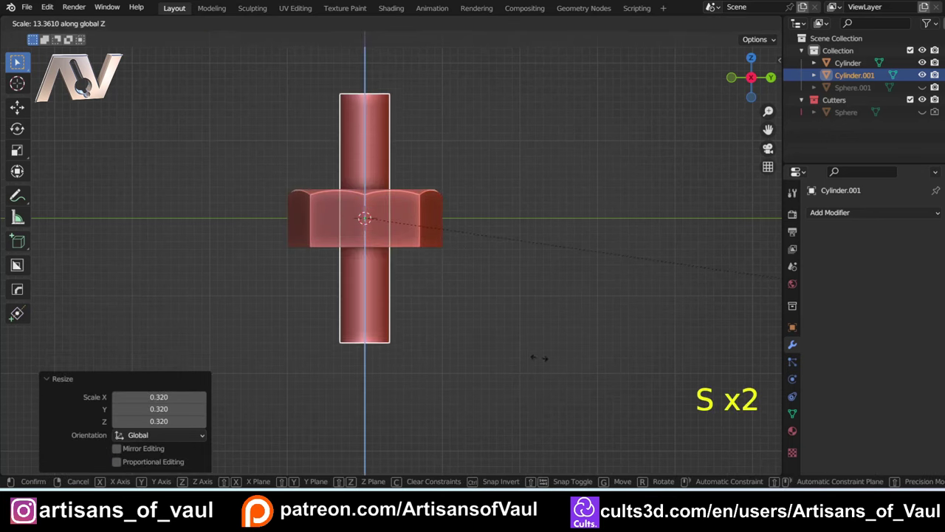
left_click(508, 384)
key("s")
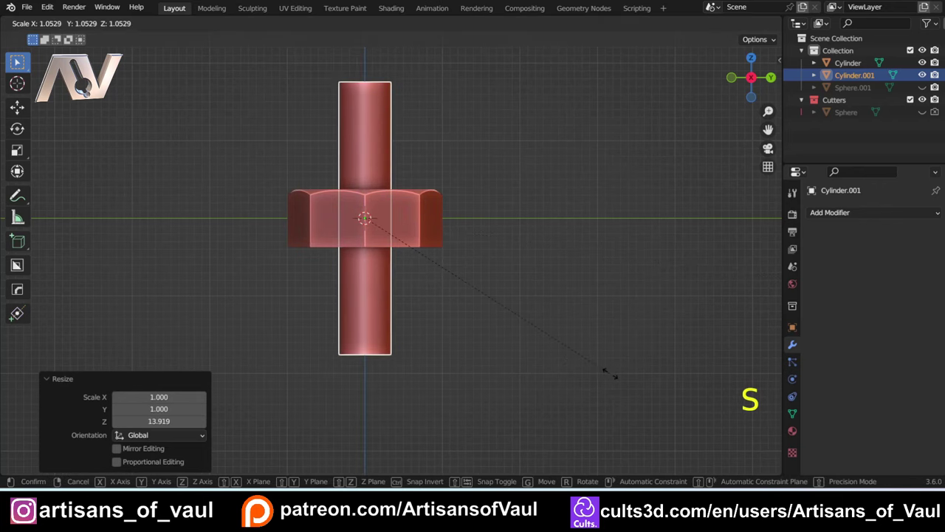
left_click(712, 397)
Move the shaft cylinder down along Z until its upper end sits just inside the bolt head, and deselect it
key("g")
key("z")
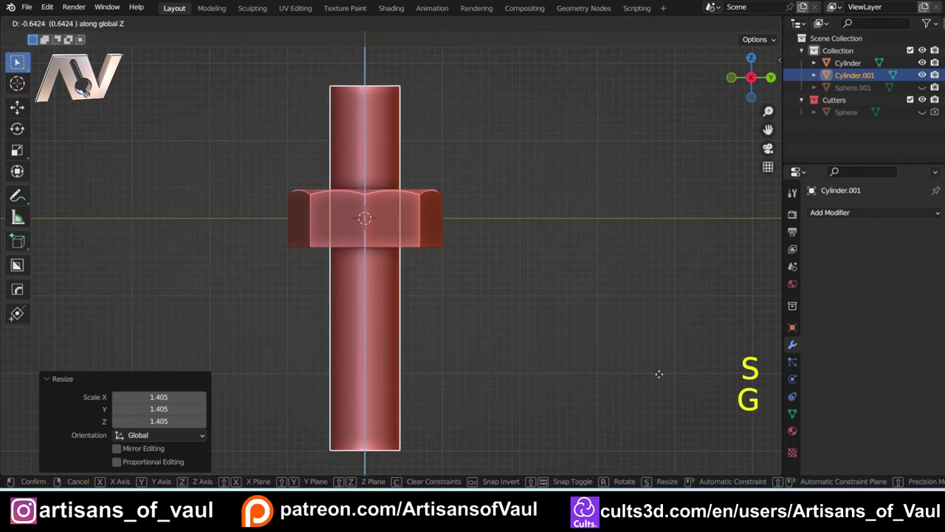
left_click(641, 53)
scroll(504, 287, "down", 3)
scroll(504, 286, "down", 3)
middle_click_drag(504, 286, 493, 230, "shift")
scroll(494, 230, "up", 3)
left_click(493, 229)
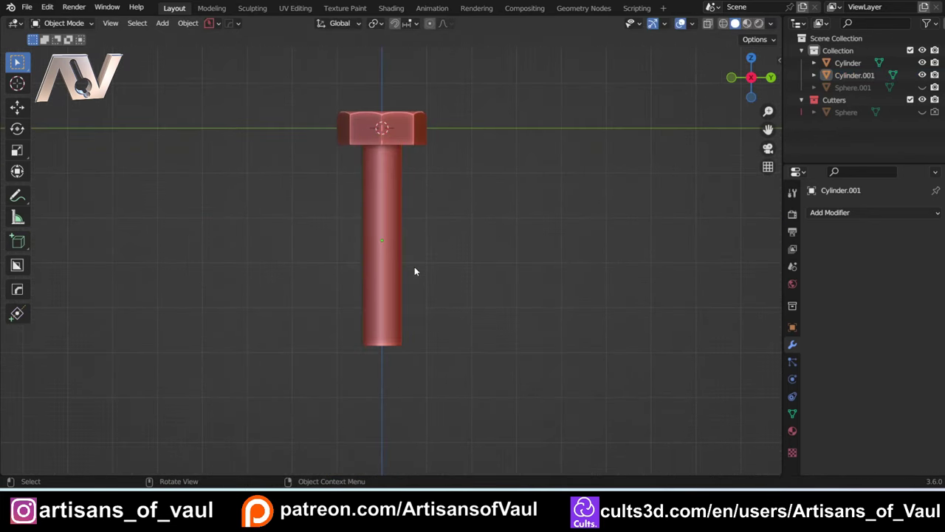
In Edit Mode on the shaft, add a horizontal loop cut slid toward the head by about 0.35, and deselect it
scroll(415, 272, "up", 2)
left_click(400, 223)
middle_click_drag(479, 223, 506, 272, "shift")
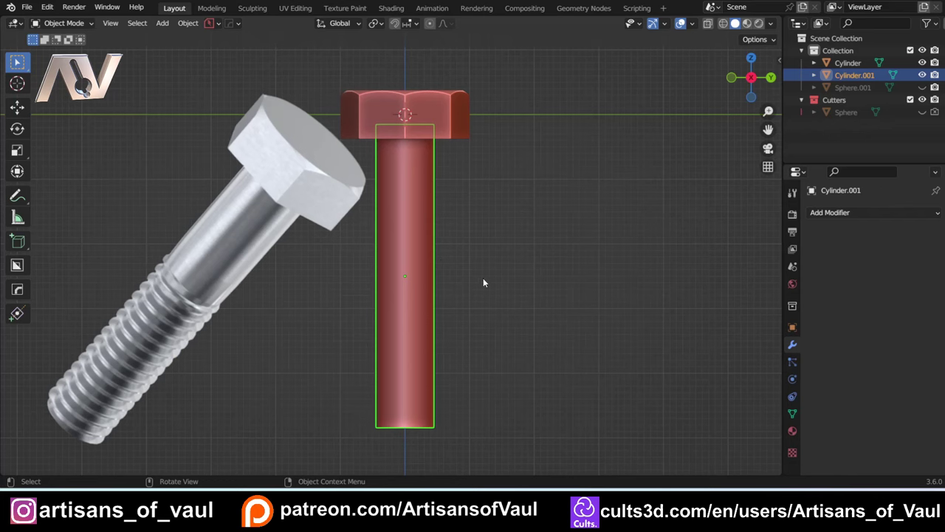
key("Tab")
left_click(483, 349)
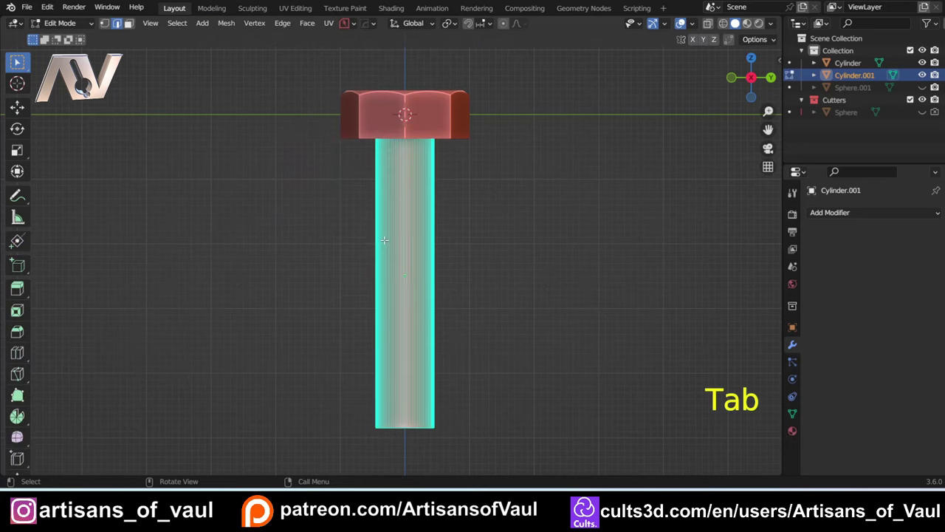
key("ctrl+r")
left_click(415, 269)
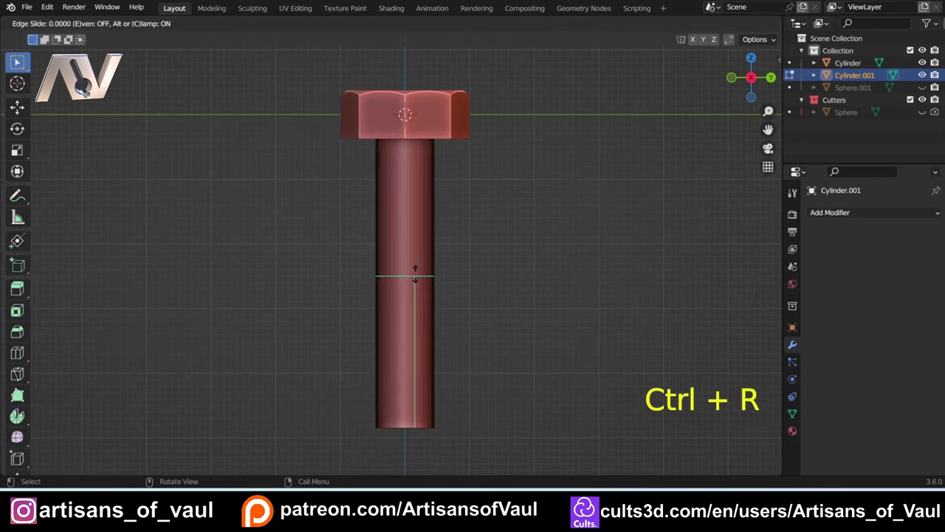
mouse_move(416, 216)
left_mouse_down()
mouse_move(420, 196)
mouse_move(416, 222)
left_mouse_up()
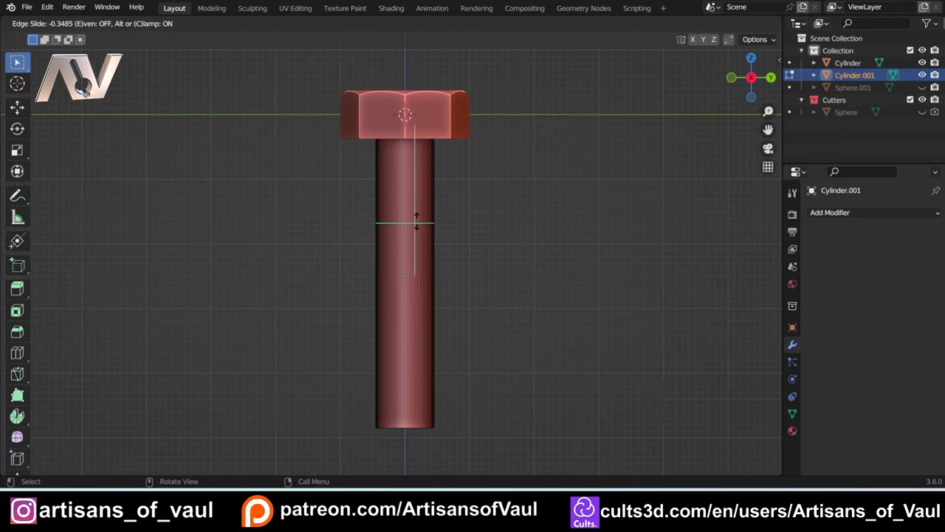
left_click(415, 222)
left_click(515, 251)
In face select mode, select all shaft faces below the loop cut, including the hidden ones on the far side
key("ctrl+Tab")
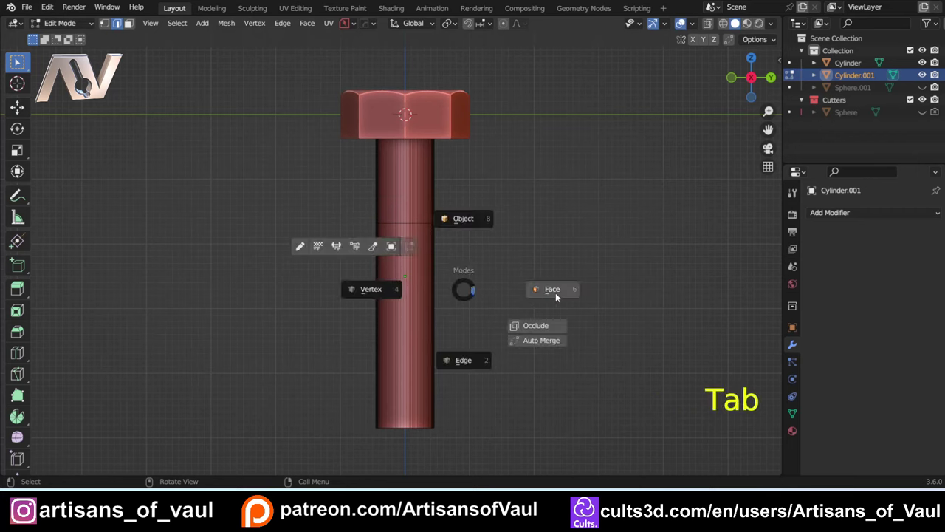
left_click(555, 292)
key("shift+z")
left_click_drag(320, 294, 547, 362)
key("shift+z")
scroll(507, 262, "up", 3)
middle_click_drag(505, 264, 355, 239)
scroll(435, 295, "down", 3)
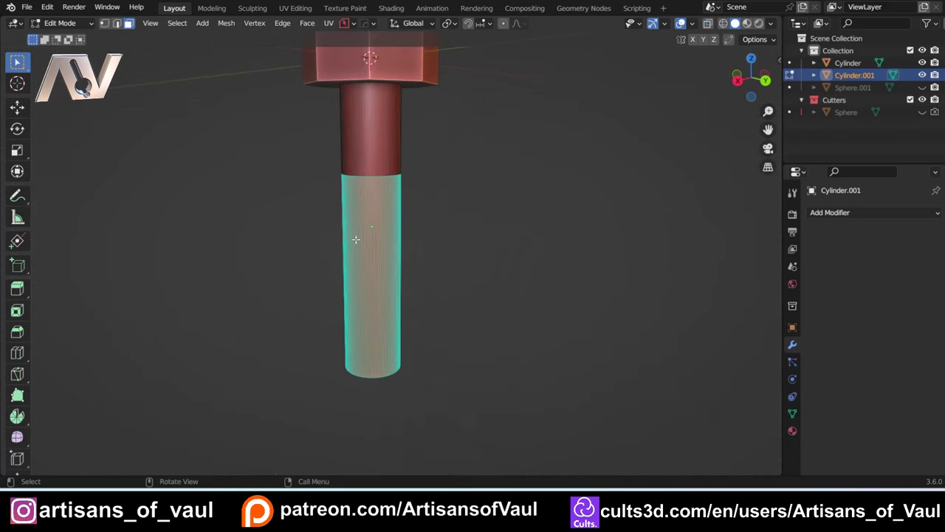
Open the add-on preferences and search the add-ons for "mach"
right_click(369, 231)
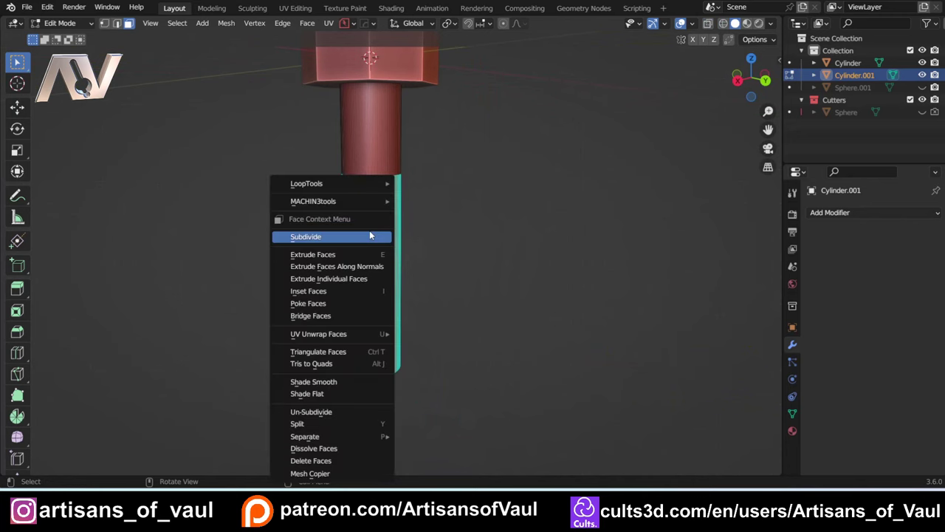
left_click(370, 234)
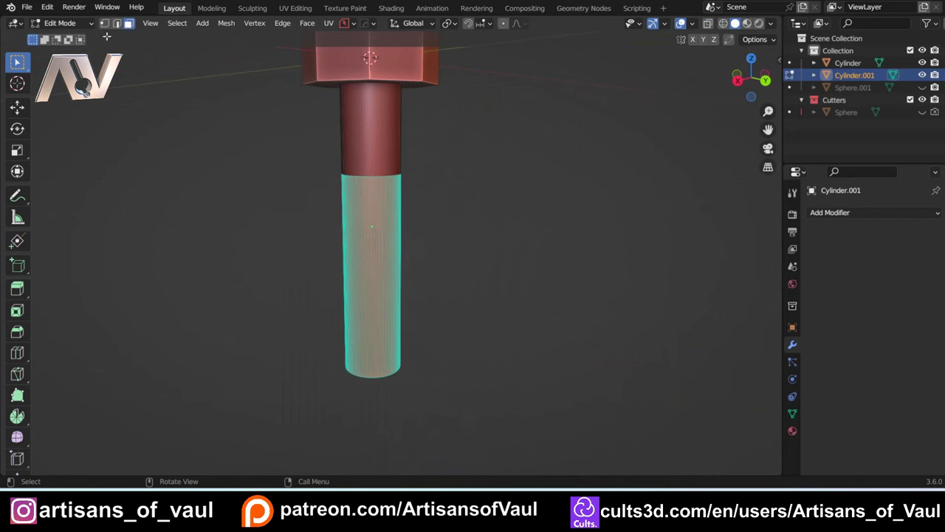
left_click(46, 6)
left_click(106, 182)
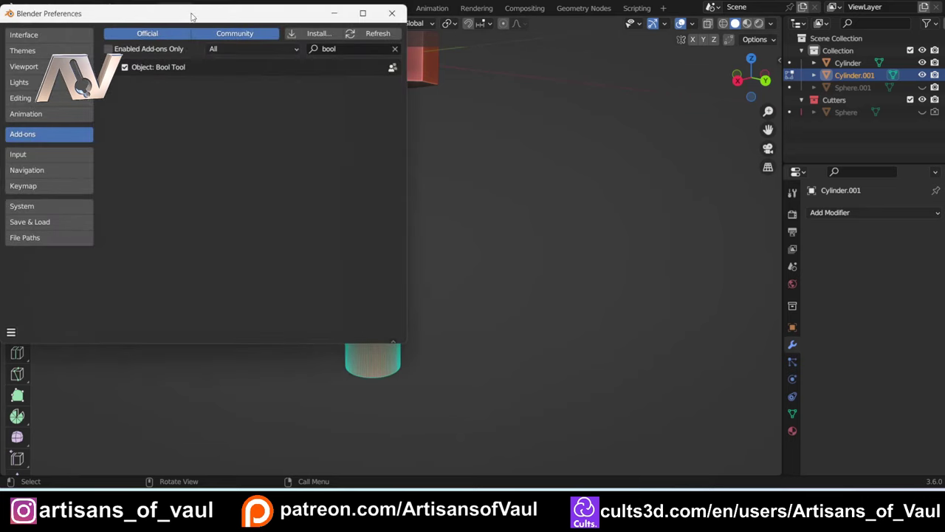
left_click_drag(192, 13, 373, 111)
left_click(532, 142)
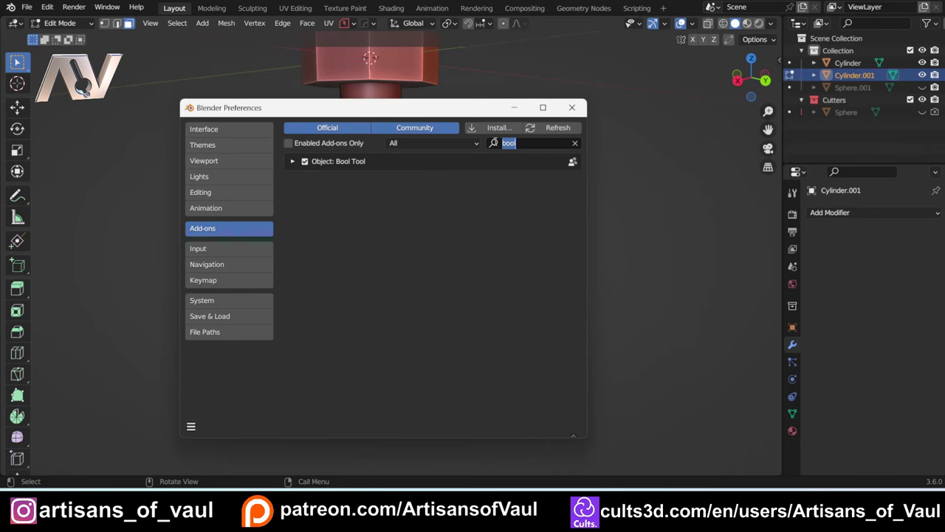
type("mach")
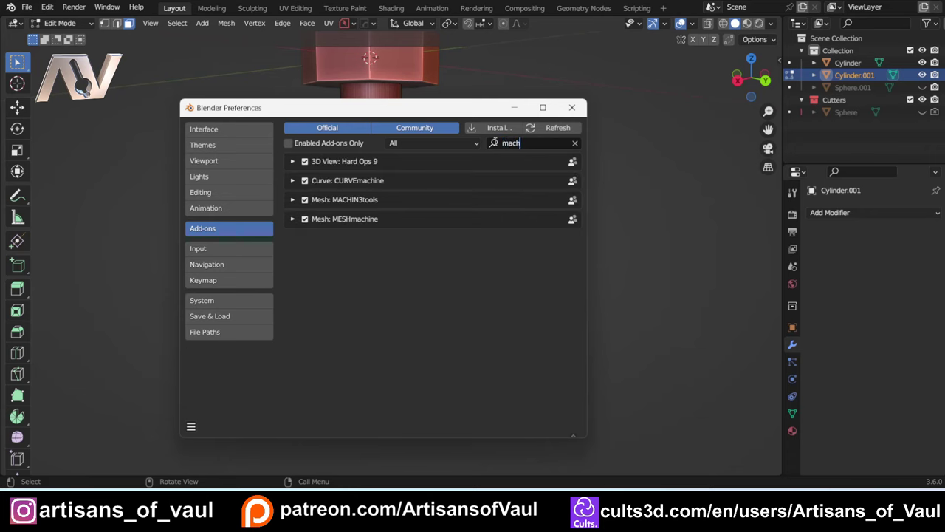
Expand the MACHIN3tools add-on, check the Thread tool's activation and the preference-saving options, and close the preferences
left_click(293, 199)
scroll(341, 281, "down", 4)
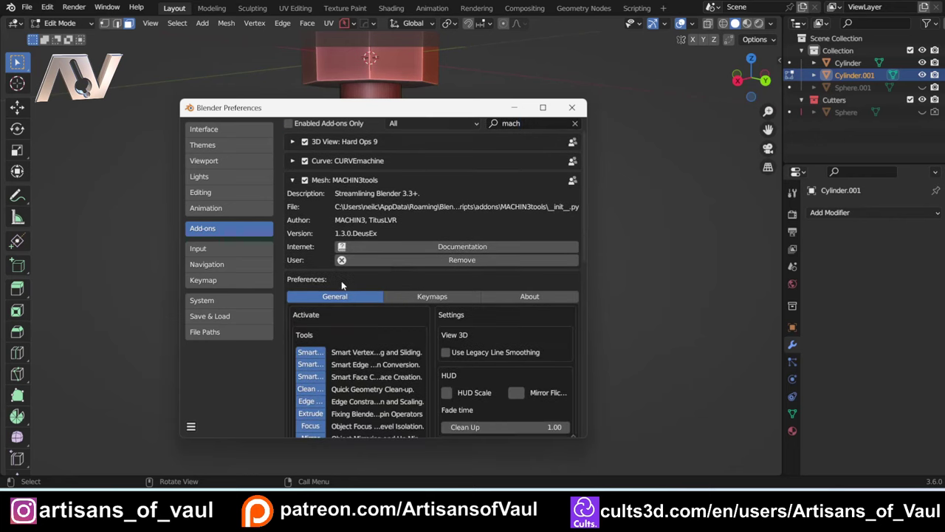
scroll(341, 281, "down", 2)
left_click_drag(587, 279, 789, 280)
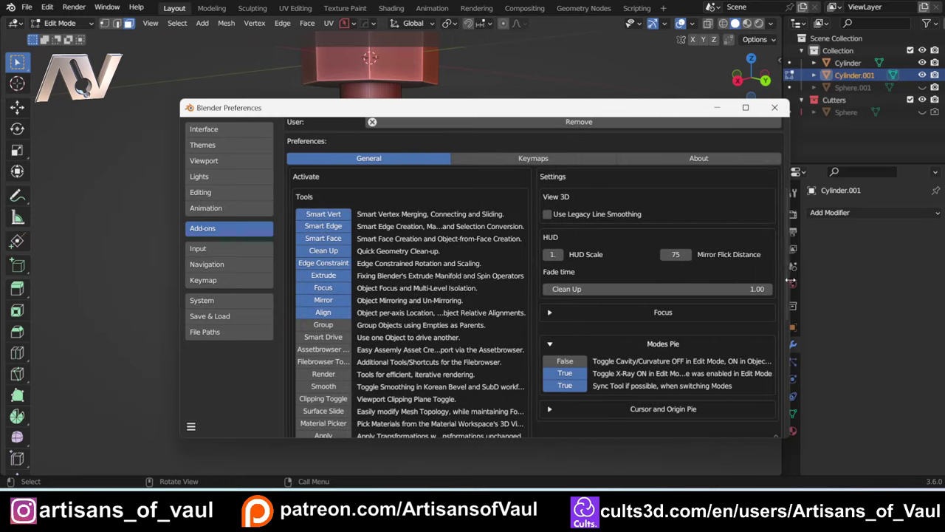
scroll(404, 266, "down", 4)
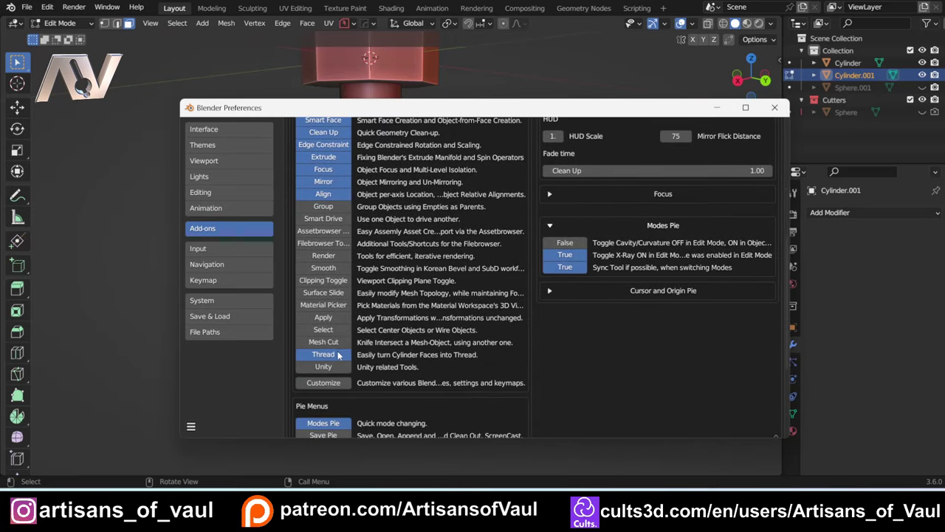
left_click(191, 426)
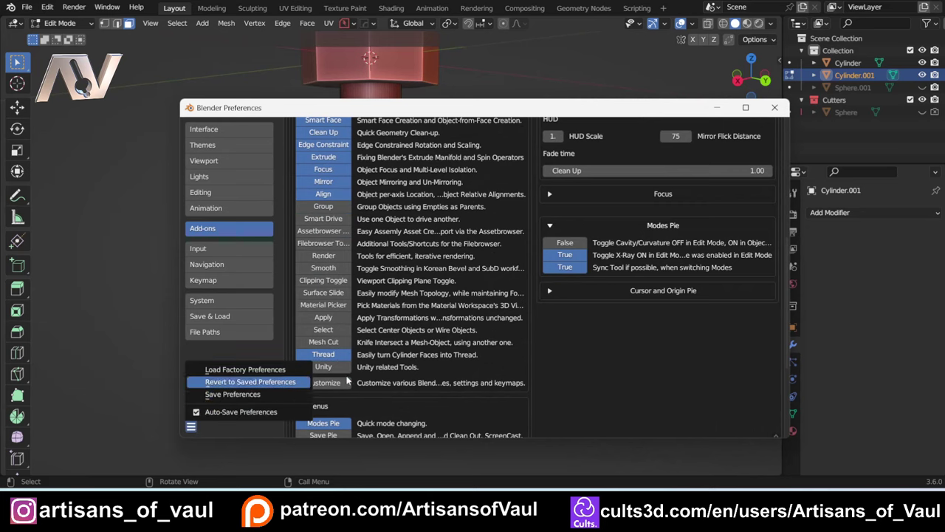
left_click(774, 110)
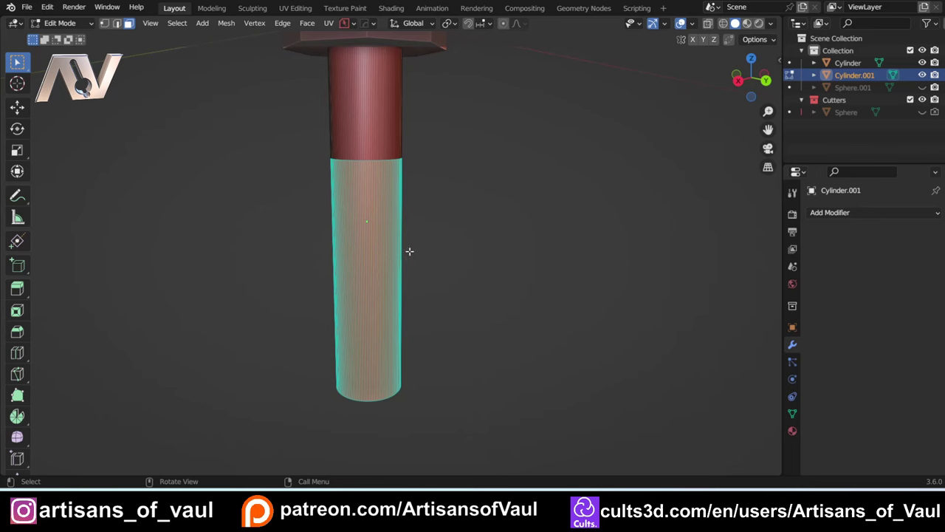
Apply the MACHIN3tools Add Thread operation to the selected lower shaft faces
middle_click_drag(401, 416, 388, 195)
right_click(388, 195)
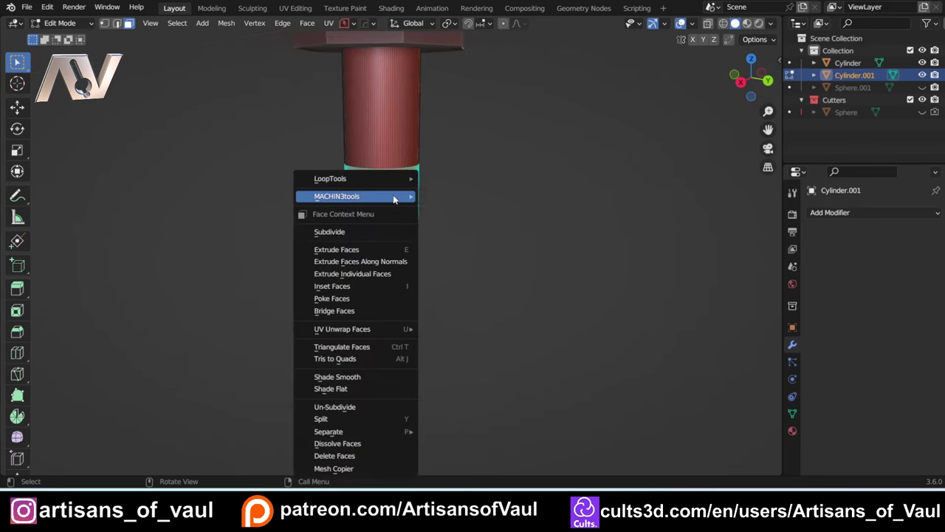
mouse_move(390, 197)
left_click(458, 195)
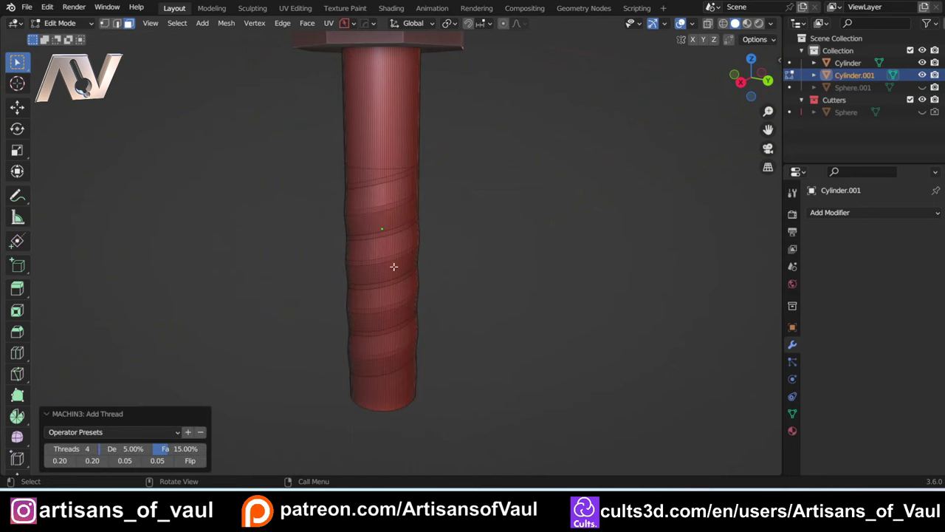
middle_click_drag(446, 313, 367, 297)
scroll(367, 297, "up", 5)
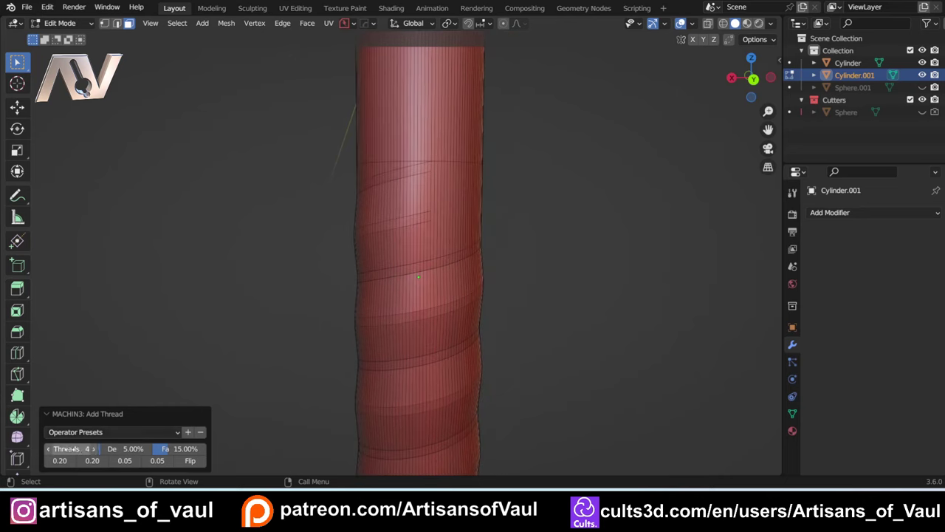
scroll(433, 323, "down", 4)
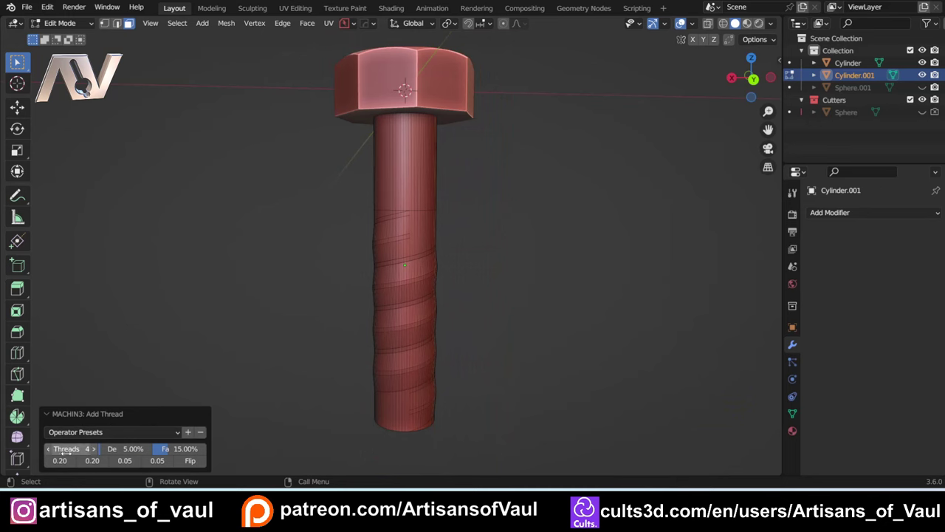
Set the thread on the shaft to 14 threads with a depth of 25%
left_click_drag(66, 448, 550, 204)
left_click_drag(122, 452, 363, 202)
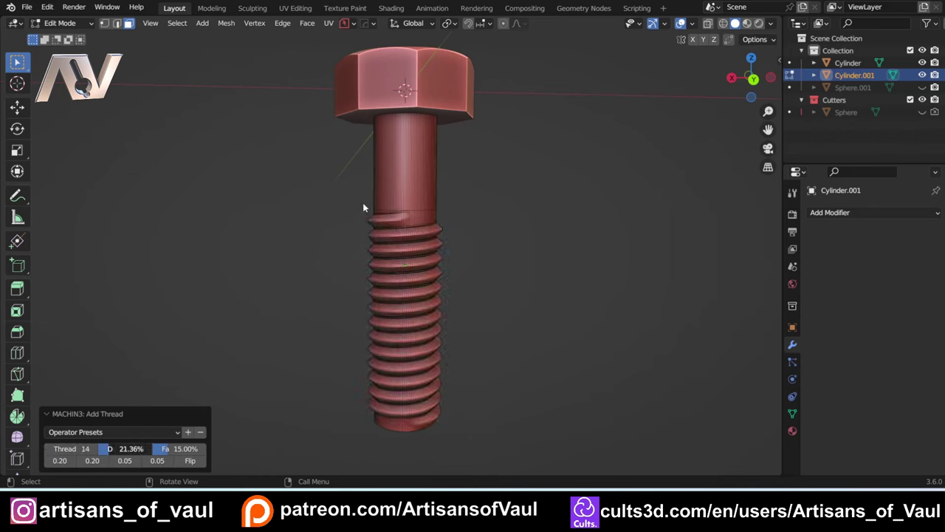
left_click_drag(363, 203, 365, 203)
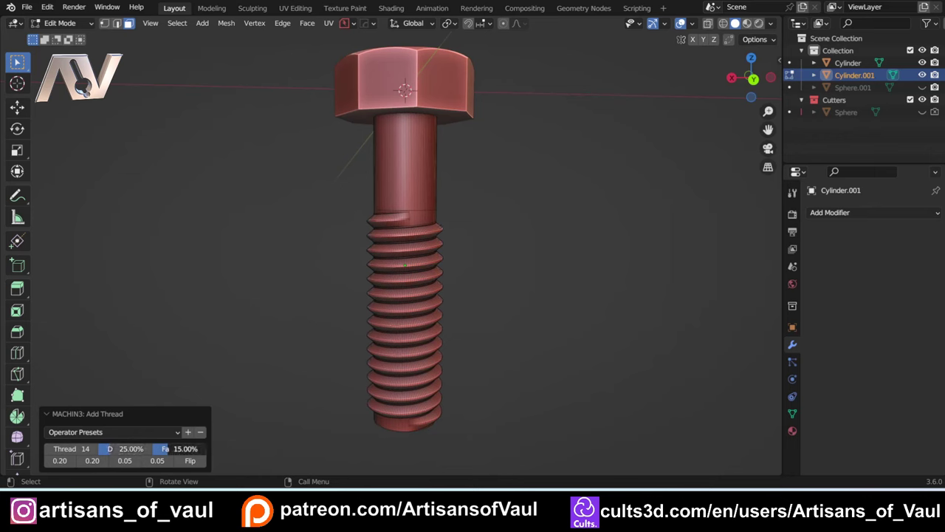
Set the thread's fade to about 23.91% so its start blends into the smooth shaft
left_click_drag(179, 449, 411, 209)
scroll(463, 177, "up", 7)
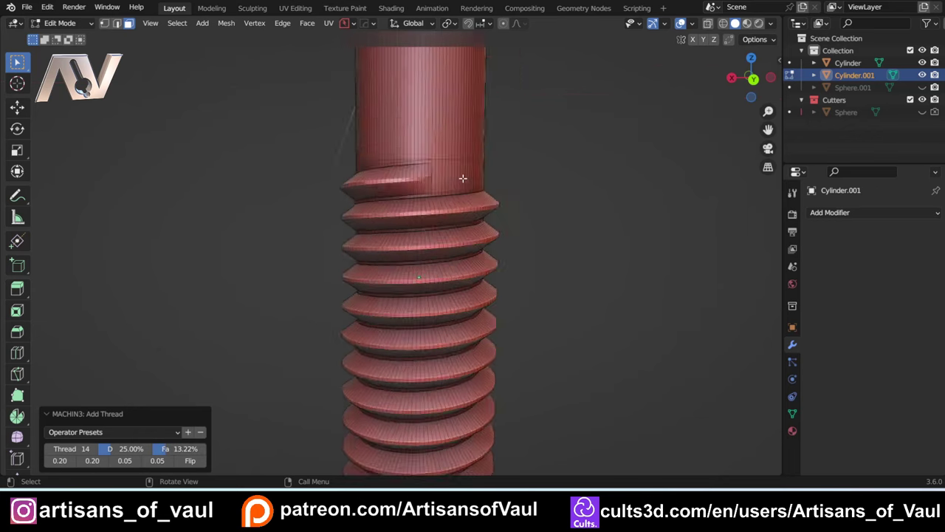
middle_click_drag(436, 186, 366, 337, "shift")
scroll(366, 337, "up", 4)
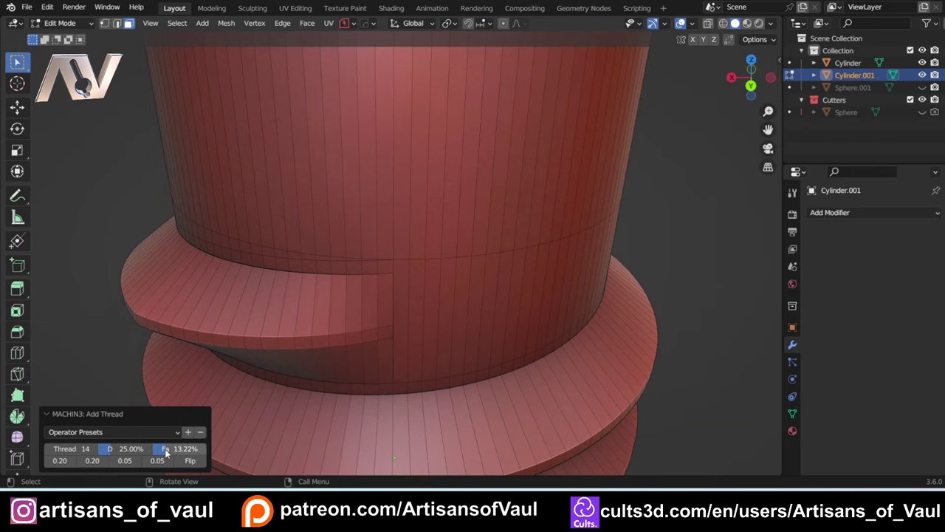
left_click_drag(181, 448, 423, 208)
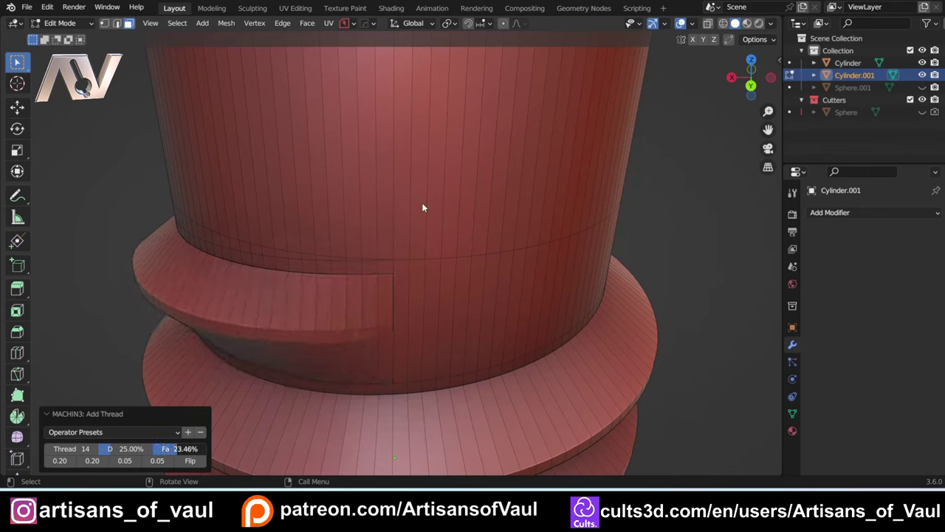
Adjust the thread profile's four height values to 0.20, 0.20, 0.10 and 0.00
left_click_drag(64, 461, 574, 221)
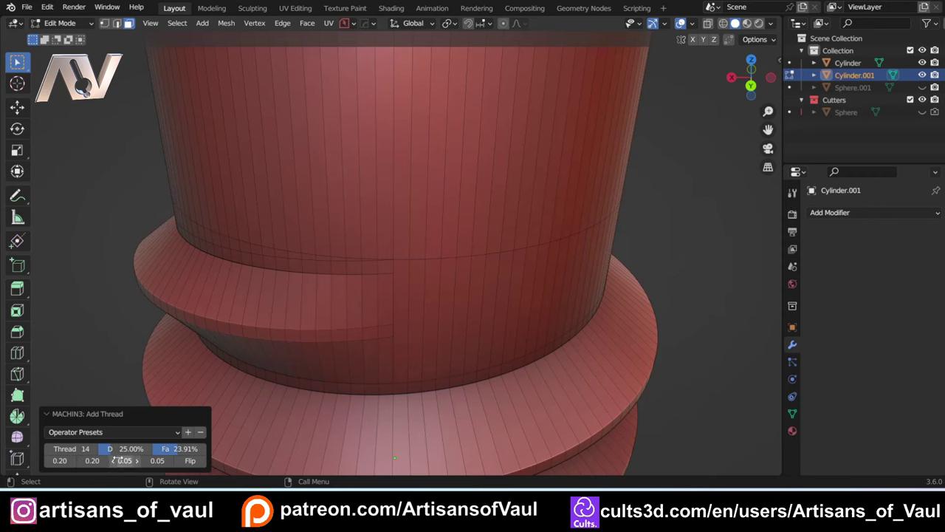
left_click_drag(366, 212, 411, 205)
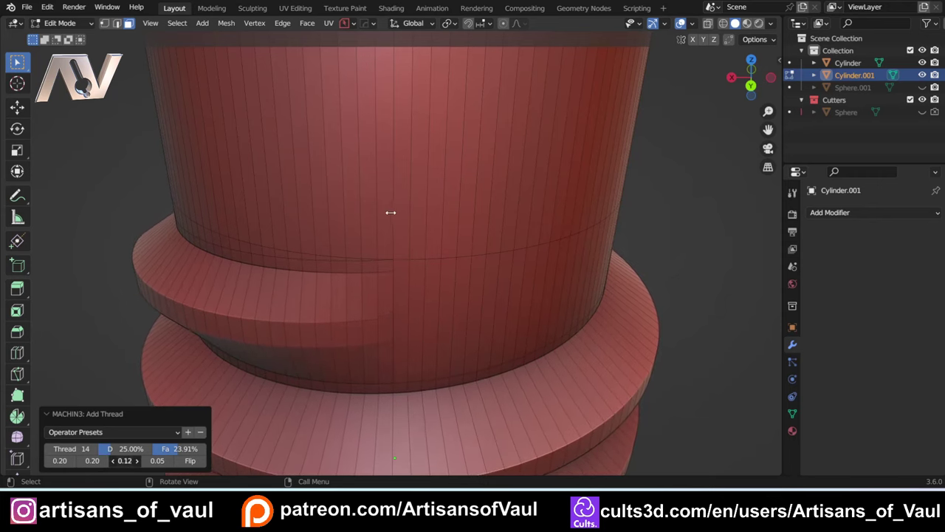
left_click_drag(396, 218, 369, 221)
scroll(336, 332, "down", 8)
scroll(422, 312, "down", 4)
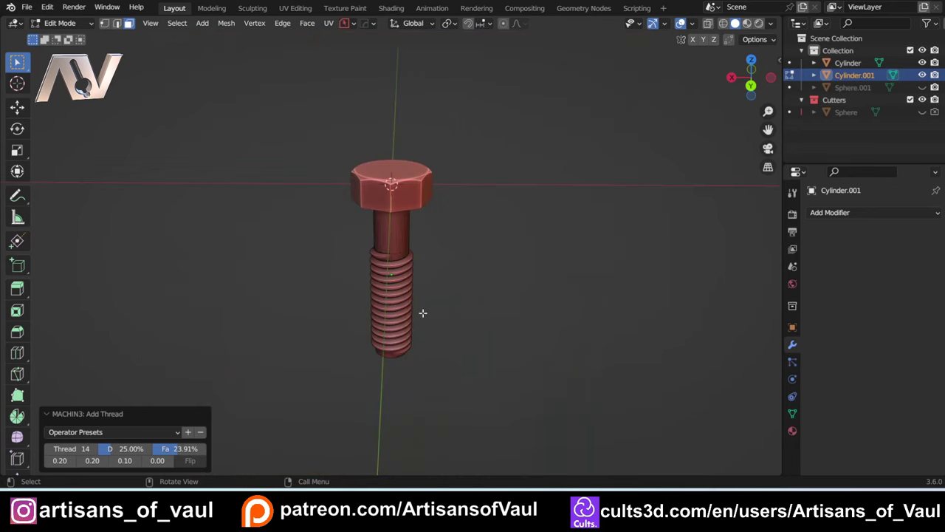
Return to Object Mode, deselect the shaft, and inspect the threaded bolt
middle_click_drag(422, 312, 428, 263)
scroll(426, 264, "up", 3)
key("Tab")
left_click(434, 197)
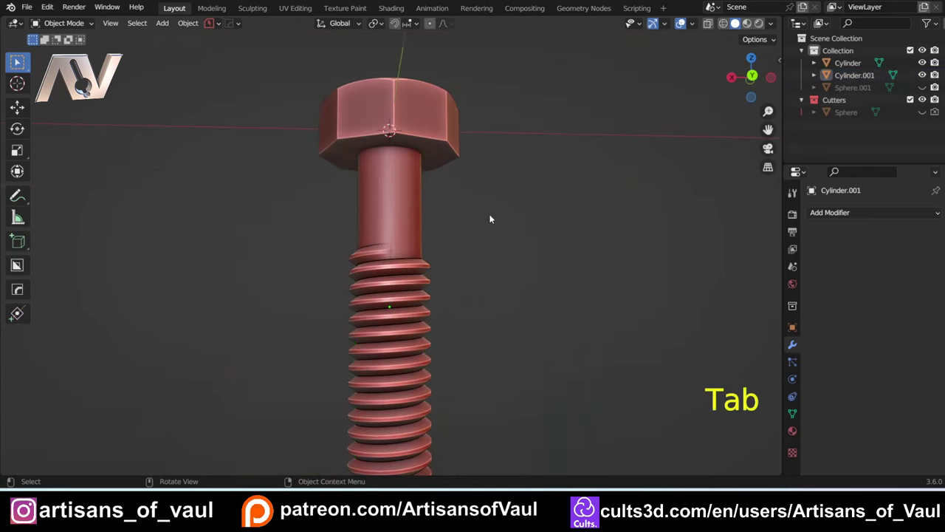
middle_click_drag(490, 217, 468, 238)
scroll(488, 272, "down", 3)
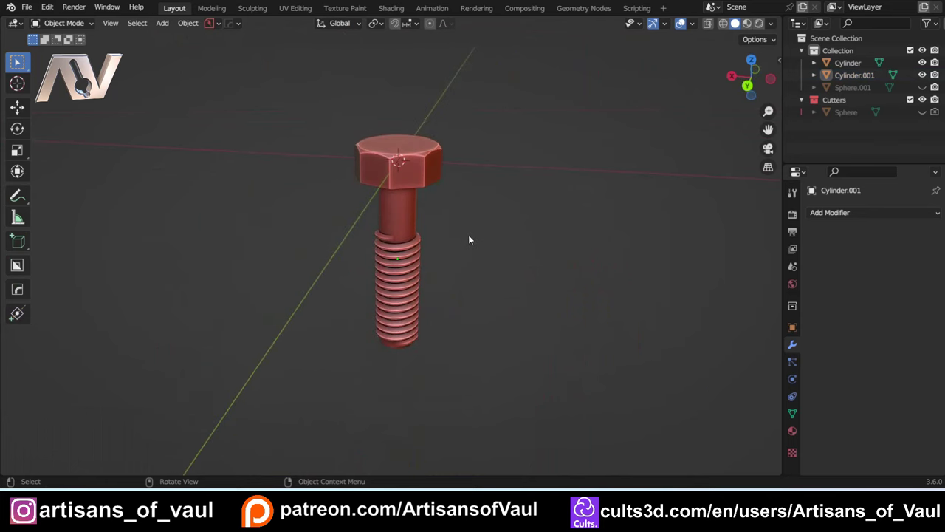
Examine the lower end of the threaded shaft, where the thread runs out at the bottom rim
scroll(446, 248, "up", 3)
middle_click_drag(447, 247, 379, 164)
scroll(493, 166, "down", 2)
scroll(344, 155, "up", 4)
middle_click_drag(443, 209, 387, 266)
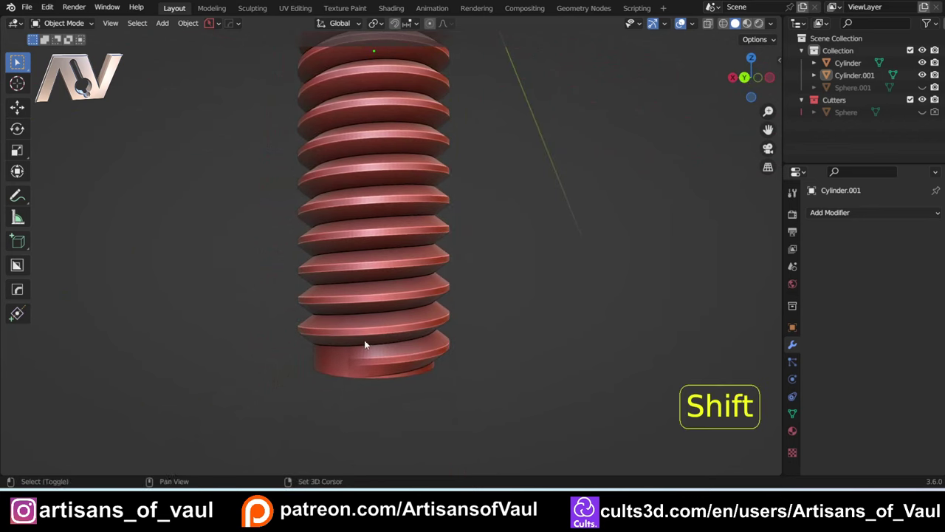
middle_click_drag(365, 345, 406, 248, "shift")
scroll(410, 241, "up", 6)
middle_click_drag(381, 297, 434, 244)
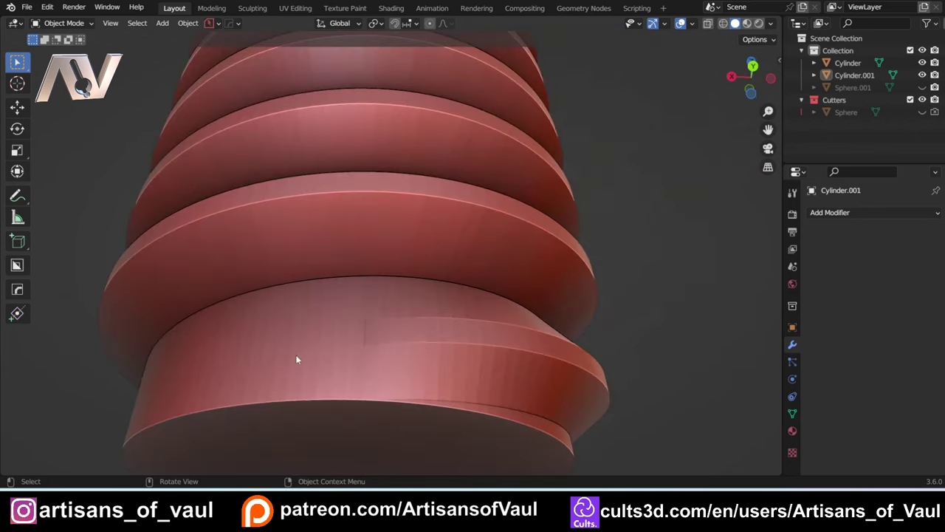
scroll(529, 339, "down", 3)
middle_click_drag(528, 339, 444, 356)
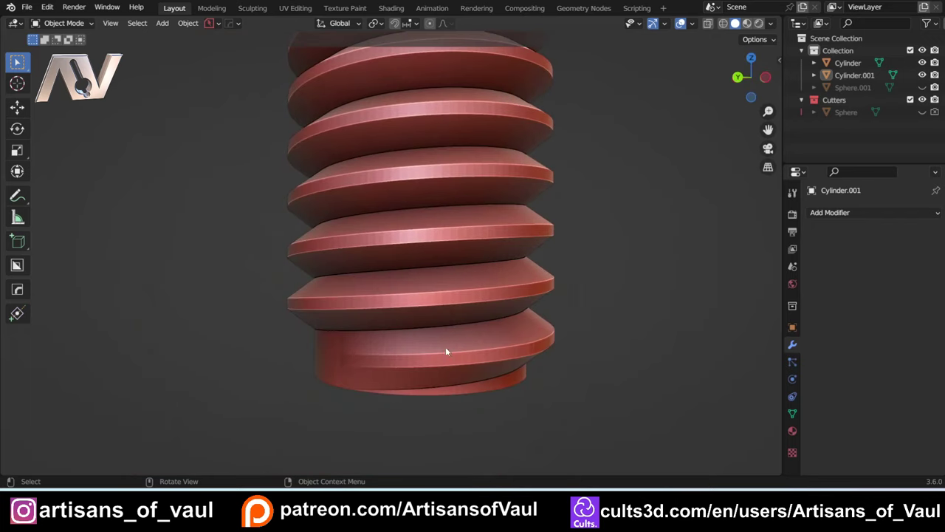
scroll(340, 386, "up", 3)
scroll(363, 302, "up", 2)
middle_click_drag(339, 388, 370, 324, "shift")
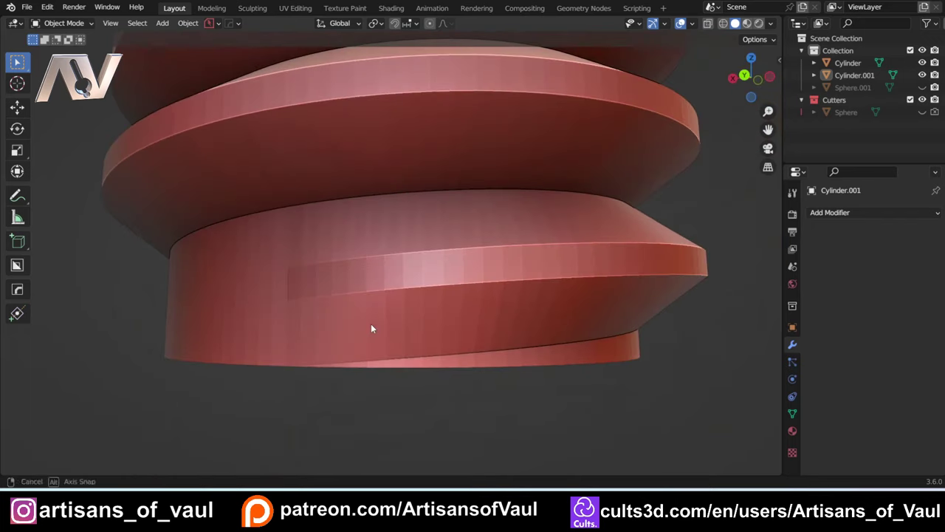
Raise the vertex where the thread's lower edge meets the shaft's bottom rim by about 0.001 along Z
key("Tab")
left_click(274, 332)
middle_click_drag(315, 343, 377, 253, "shift")
scroll(382, 248, "up", 1)
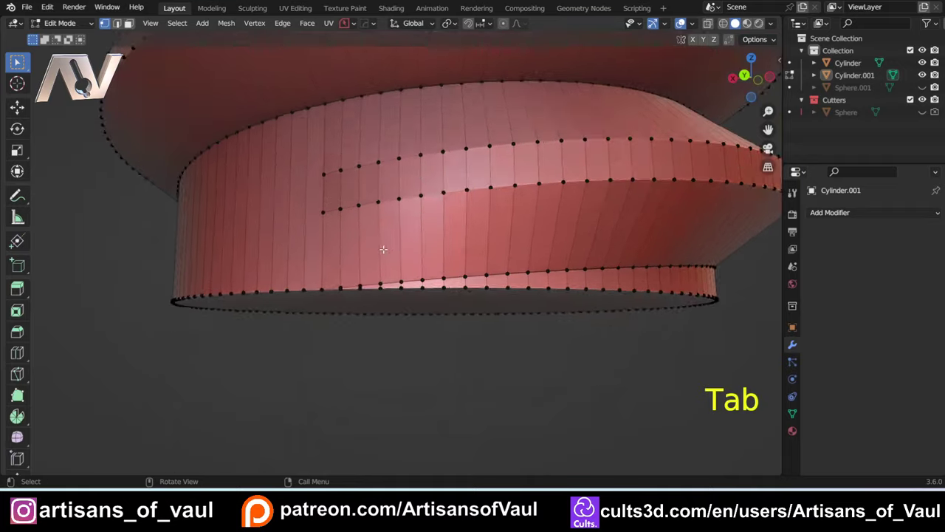
scroll(370, 266, "up", 3)
middle_click_drag(343, 291, 399, 297, "shift")
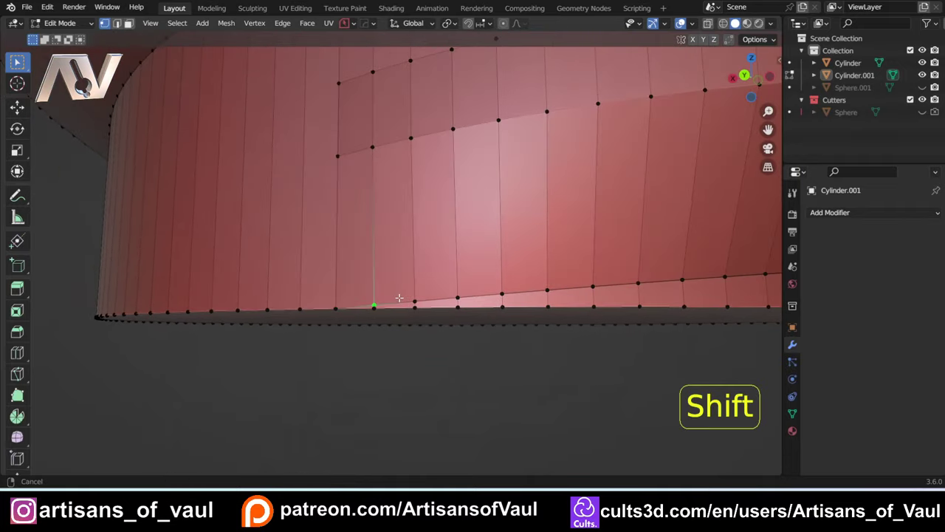
key("g")
key("z")
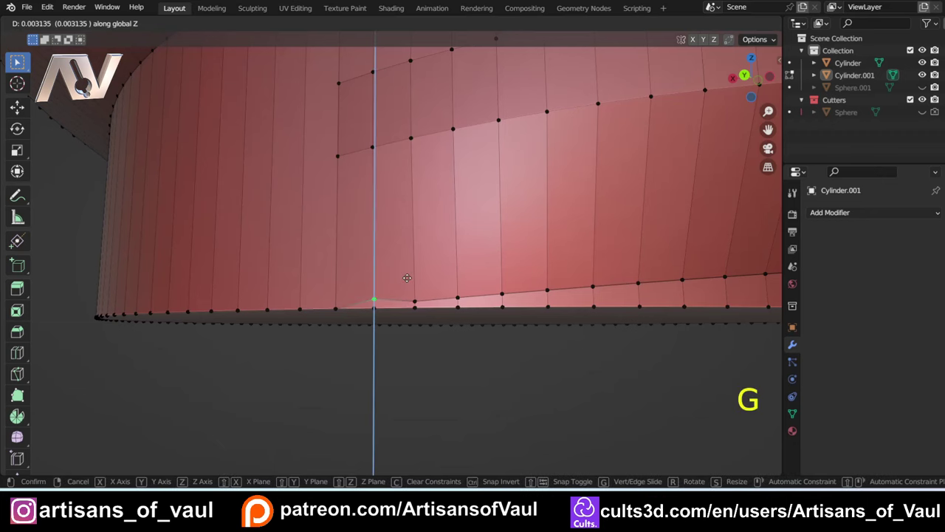
left_click(403, 282)
Knife-cut an edge from the raised vertex to the neighbouring vertical edge and dissolve the leftover diagonal edge below it
scroll(371, 296, "up", 4)
key("k")
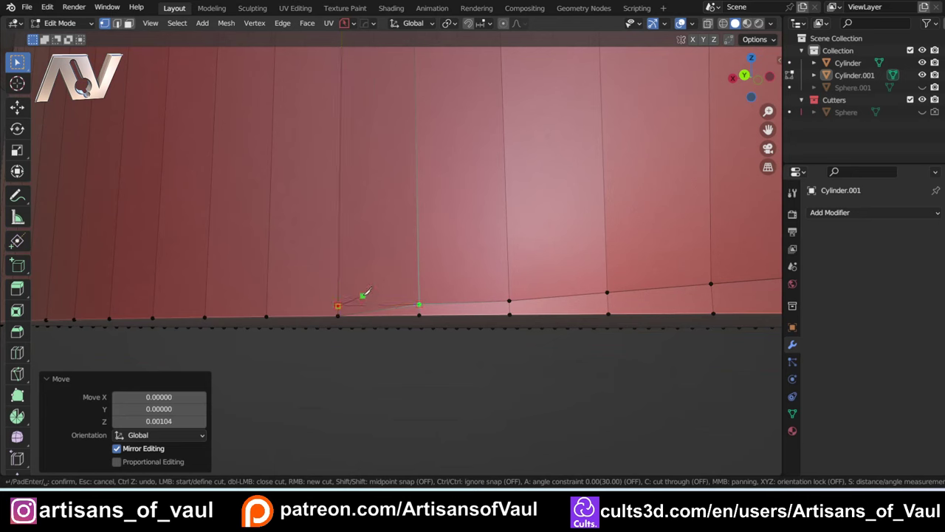
key("Return")
key("Tab")
left_click(481, 295)
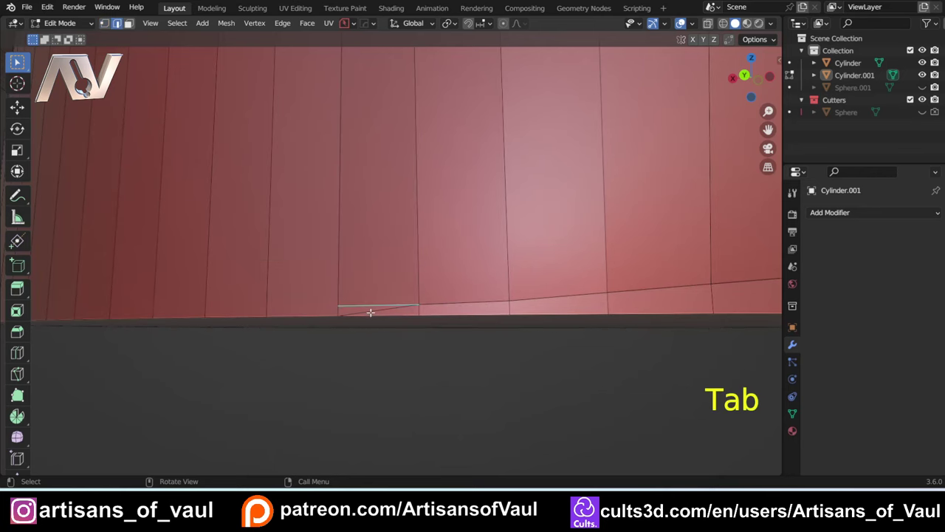
key("ctrl")
key("ctrl+x")
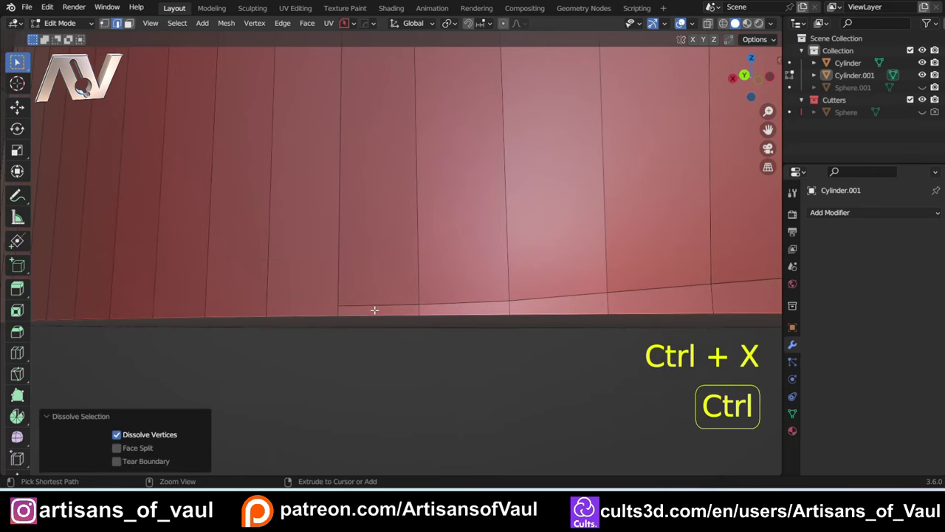
Return to Object Mode and apply the scale of the threaded shaft
left_click(401, 317, "alt")
scroll(418, 296, "down", 5)
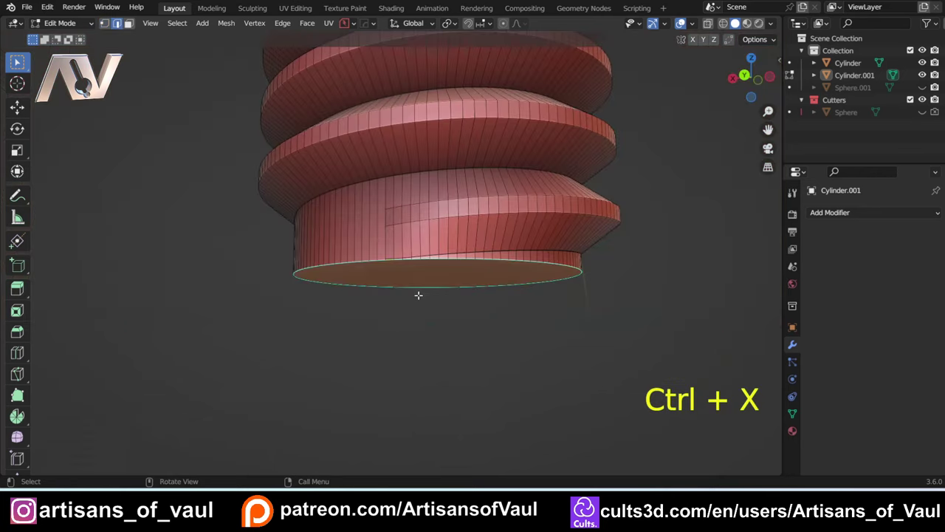
middle_click_drag(418, 295, 289, 263)
scroll(446, 266, "up", 5)
key("Tab")
left_click(255, 219)
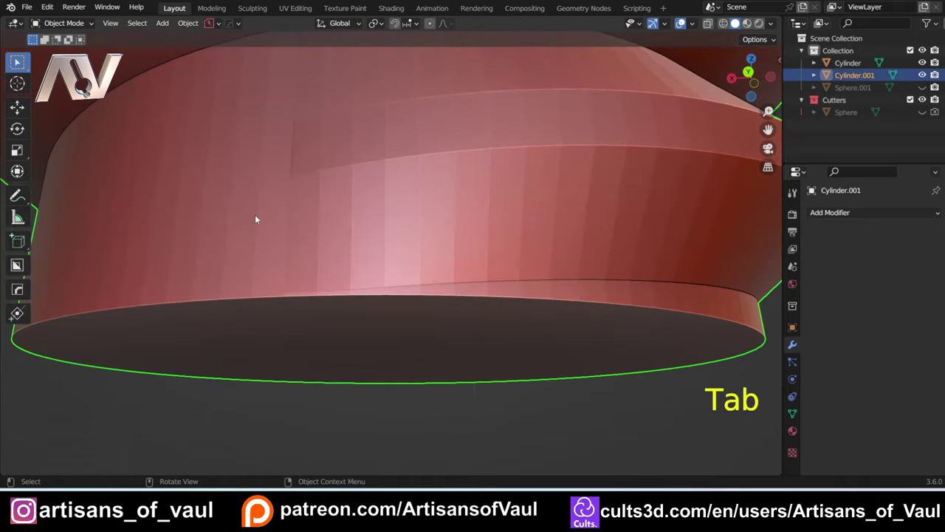
key("ctrl+a")
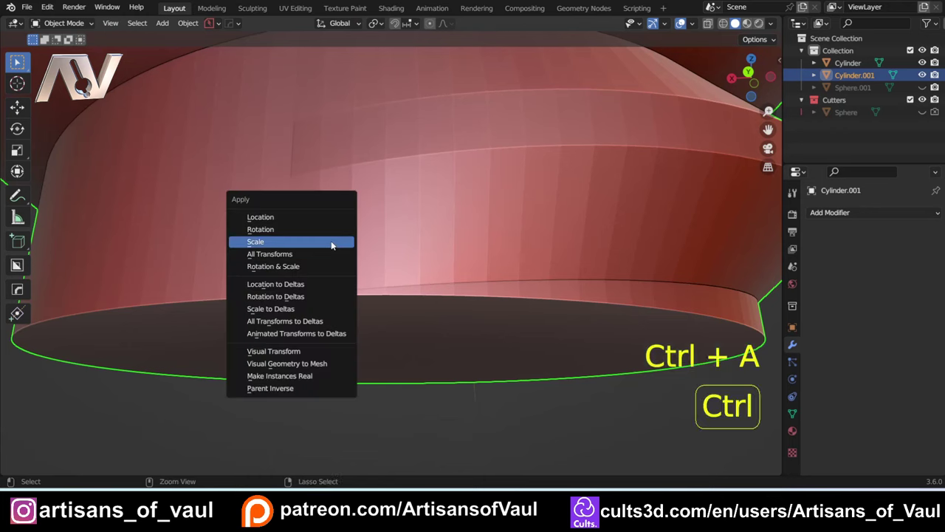
left_click(331, 244)
Try a bevel of about 0.003 on the edge loop around the shaft's bottom face
key("Tab")
left_click(338, 308)
left_click(338, 296)
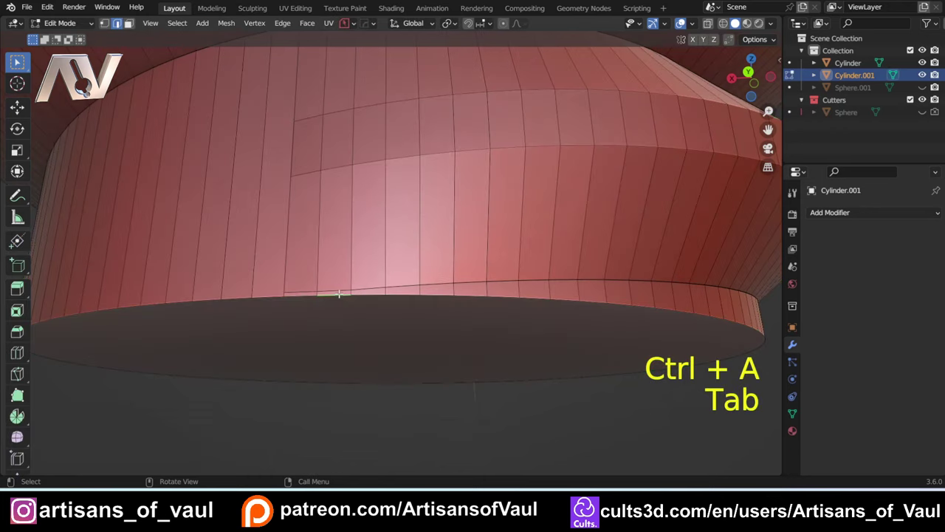
left_click(377, 298, "alt")
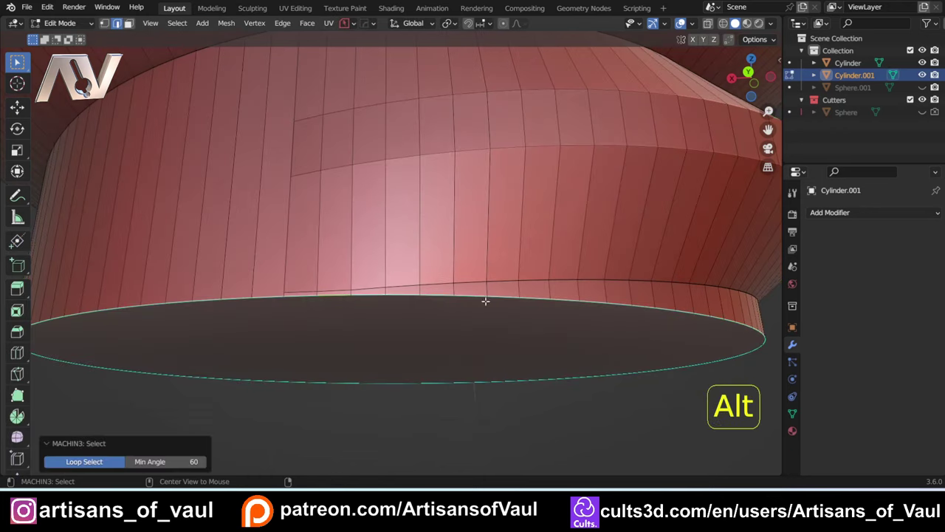
key("ctrl+b")
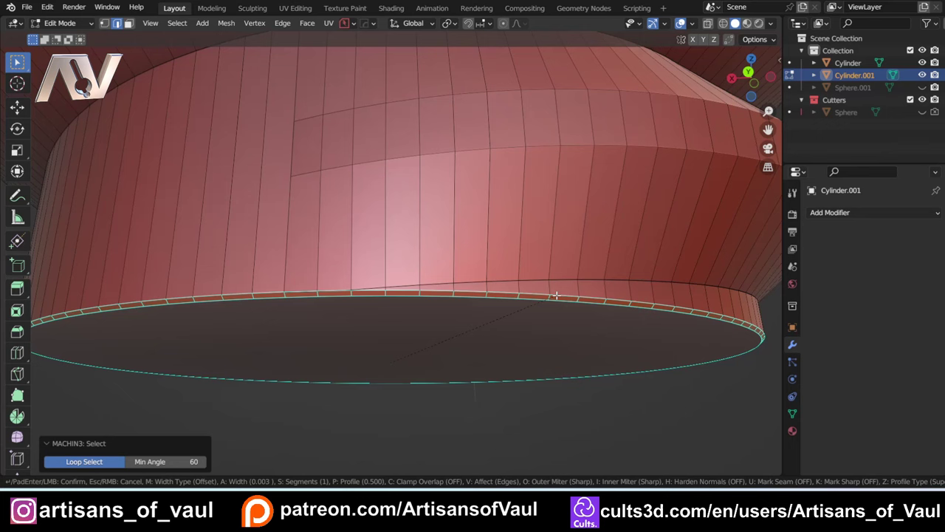
left_click(555, 295)
scroll(552, 292, "down", 3)
key("Tab")
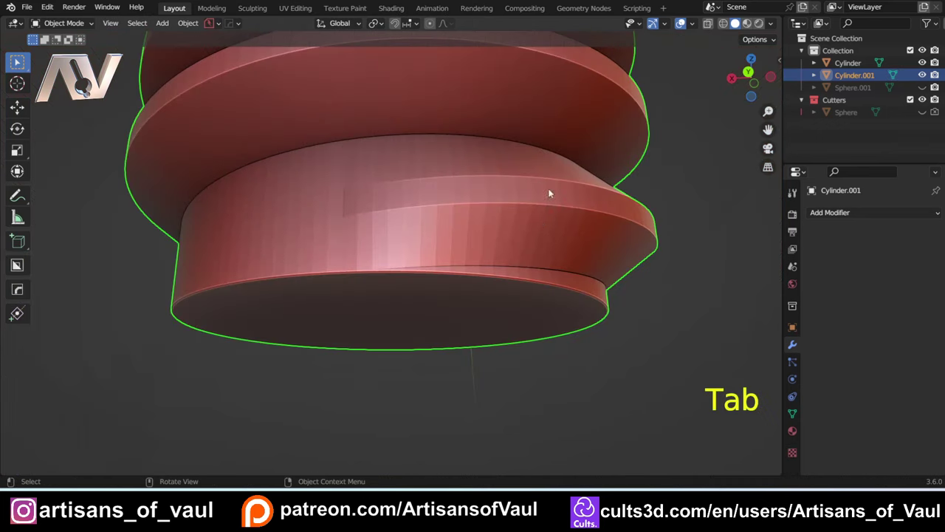
middle_click_drag(547, 246, 523, 238)
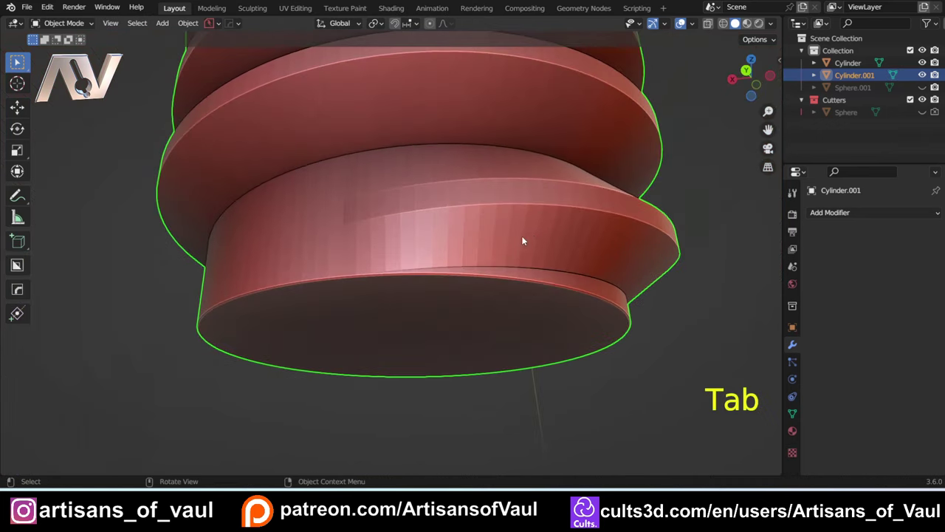
scroll(424, 254, "up", 3)
scroll(425, 282, "down", 3)
key("ctrl+z")
key("ctrl+z")
Move the shaft's bottom face down about 0.03 along Z
key("Tab")
left_click(580, 317)
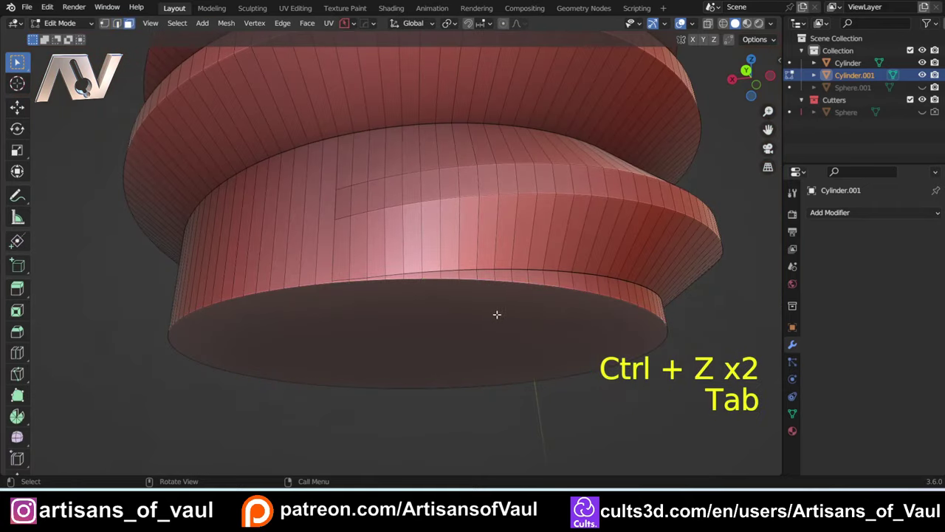
left_click(487, 314)
key("g")
key("z")
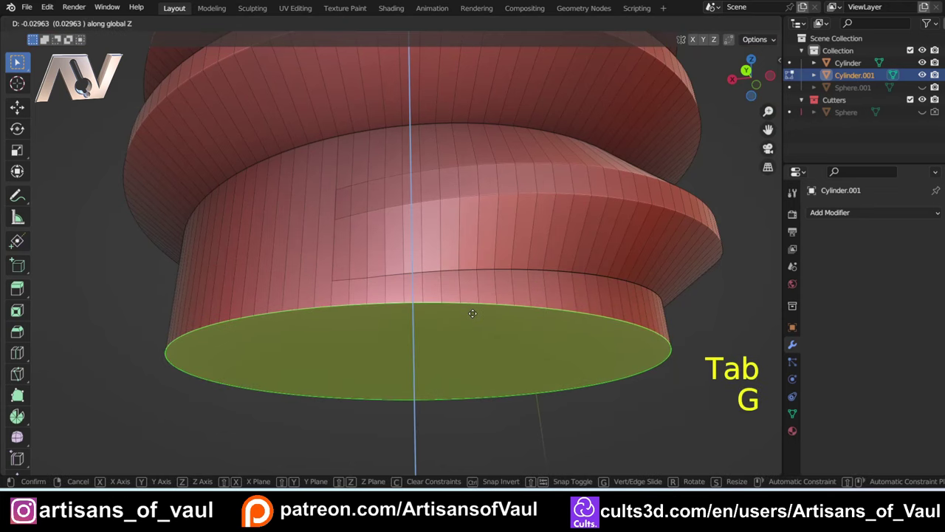
left_click(470, 314)
Bevel the rim of the lowered bottom face, return to Object Mode and deselect the shaft
key("ctrl+b")
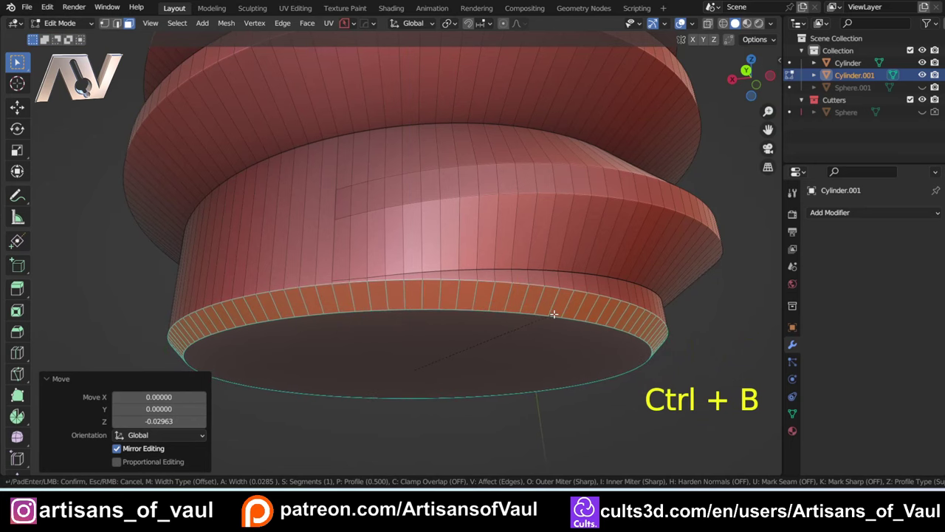
left_click(540, 290)
key("Tab")
left_click(544, 232)
Inspect the whole bolt from the beveled thread end up to the chamfered head
scroll(588, 266, "down", 8)
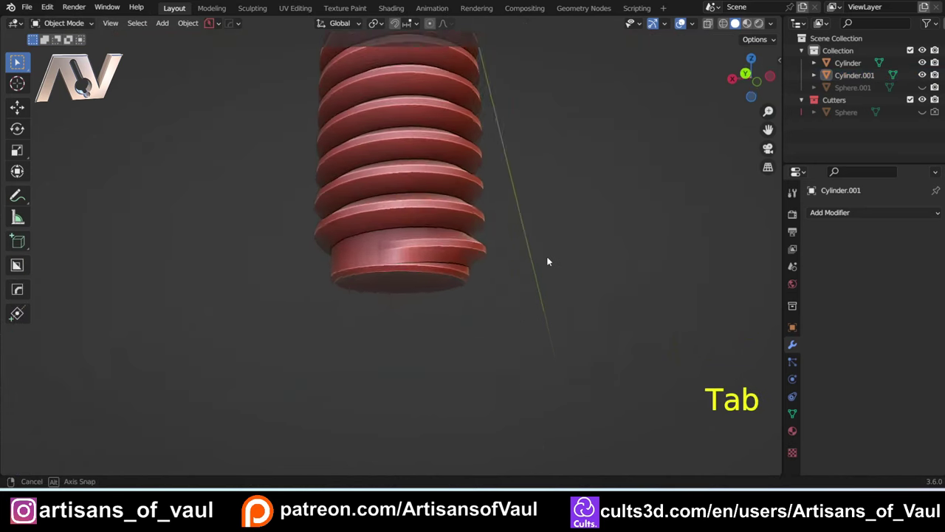
scroll(460, 241, "up", 3)
middle_click_drag(467, 143, 452, 259, "shift")
middle_click_drag(451, 248, 435, 325, "shift")
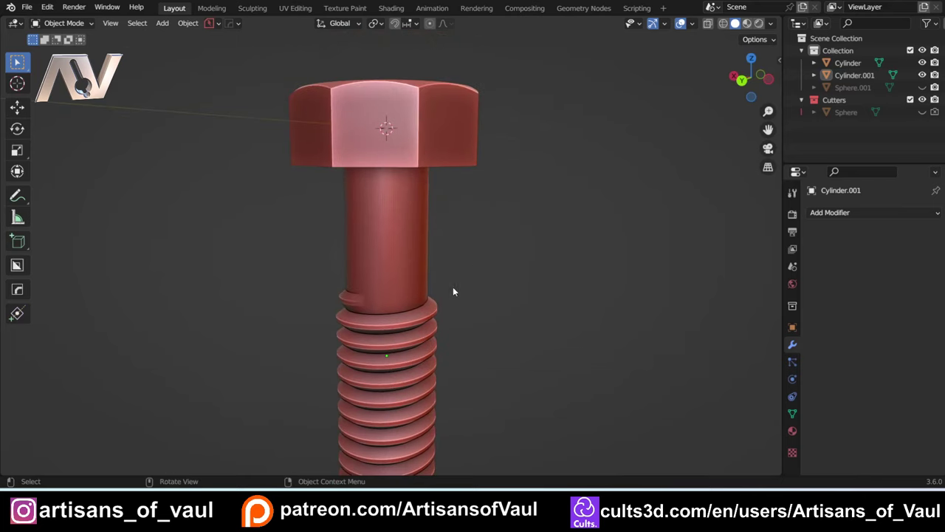
scroll(466, 255, "down", 2)
scroll(491, 307, "up", 2)
middle_click_drag(449, 251, 482, 299, "shift")
scroll(590, 256, "down", 5)
scroll(484, 333, "up", 4)
middle_click_drag(550, 280, 484, 352, "shift")
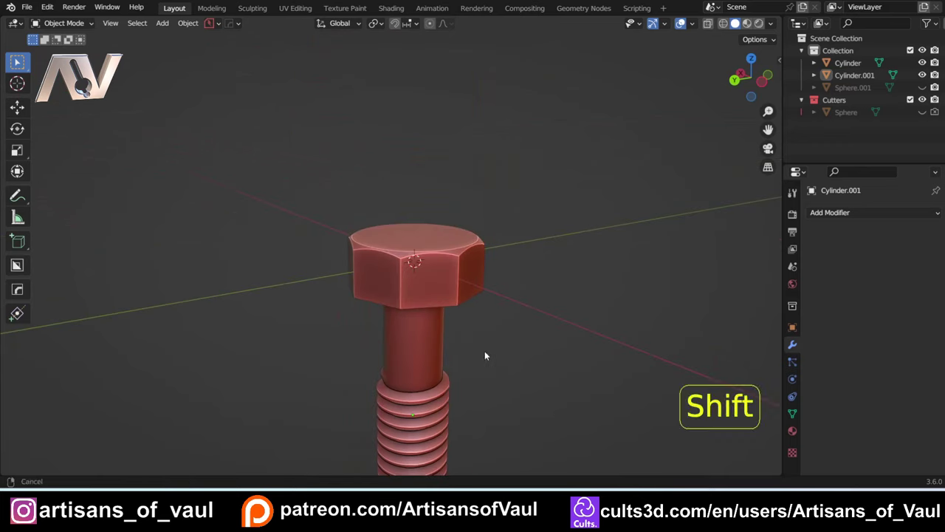
In an axis-aligned side view, add a cylinder at the origin with 8 vertices, radius 1 and depth 1
left_click(758, 81)
key("shift+a")
mouse_move(527, 226)
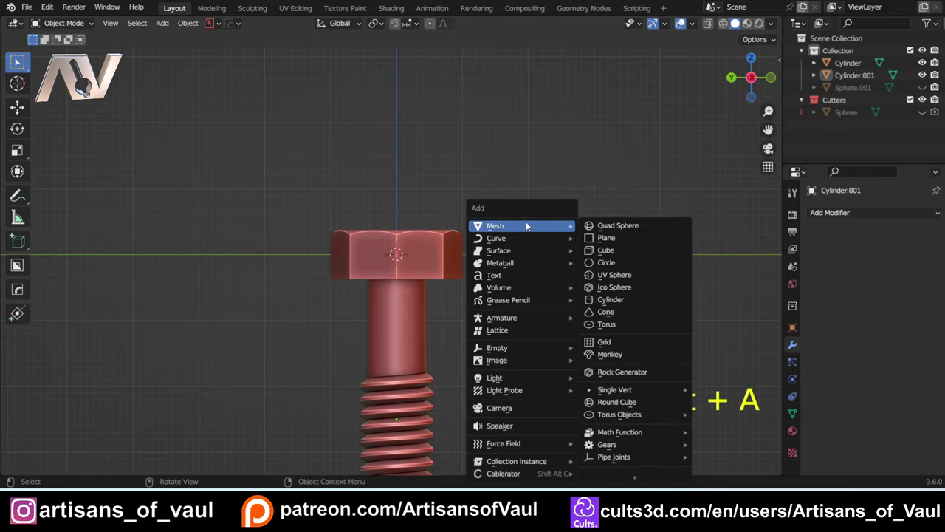
left_click(631, 301)
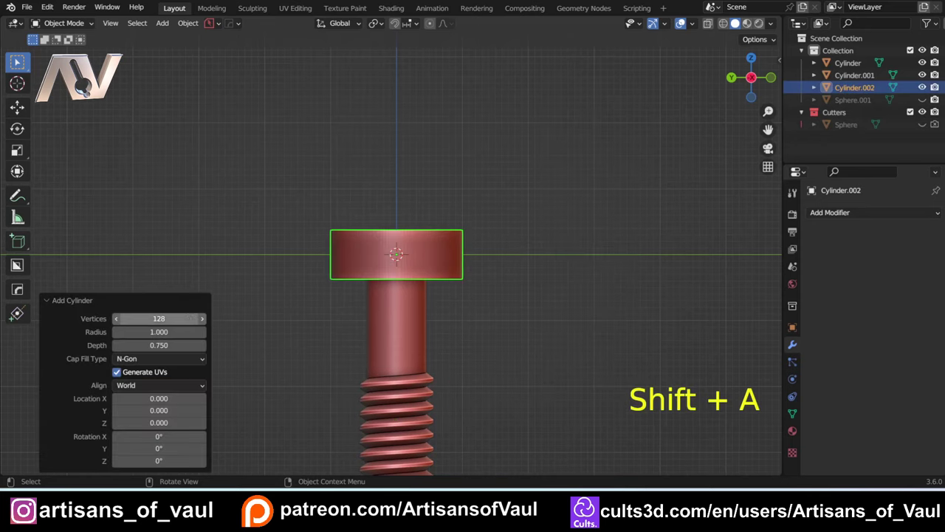
key("Return")
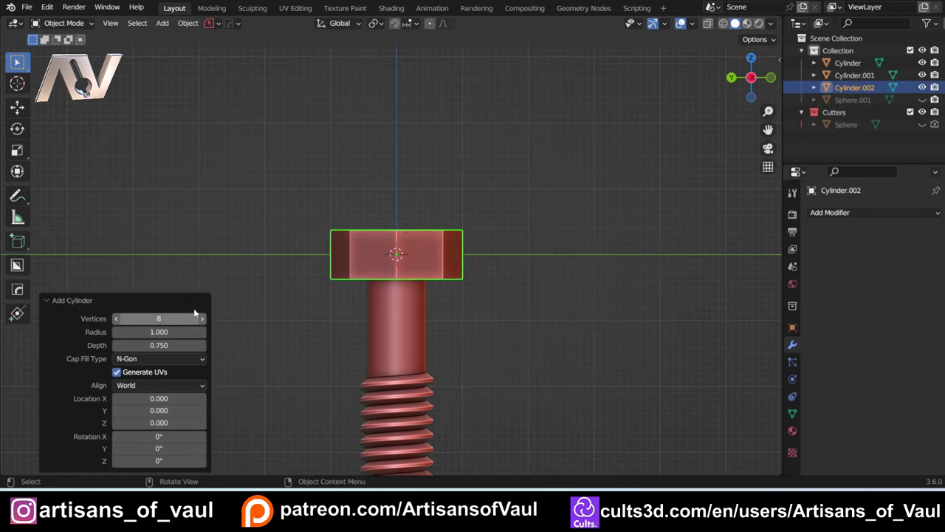
type("1")
key("Return")
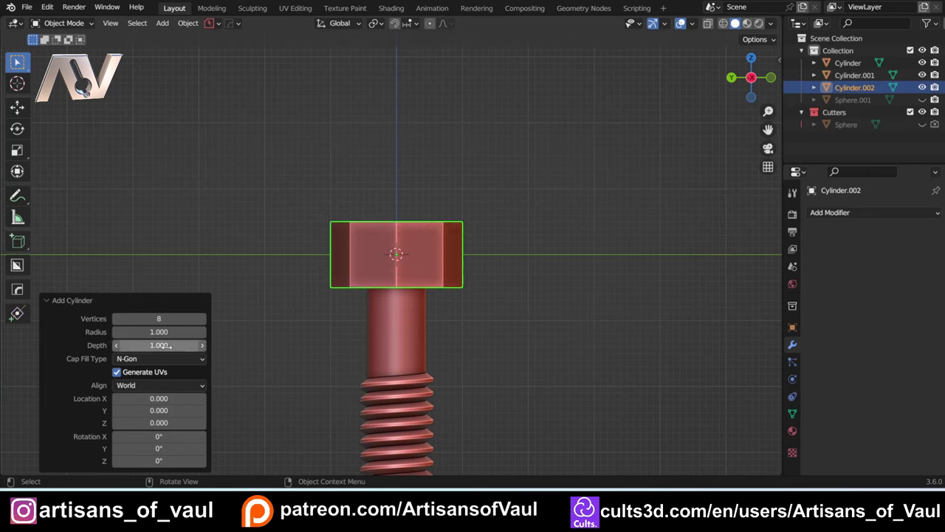
Unhide the flattened sphere and isolate it together with the eight-sided cylinder in Local View
scroll(514, 247, "up", 3)
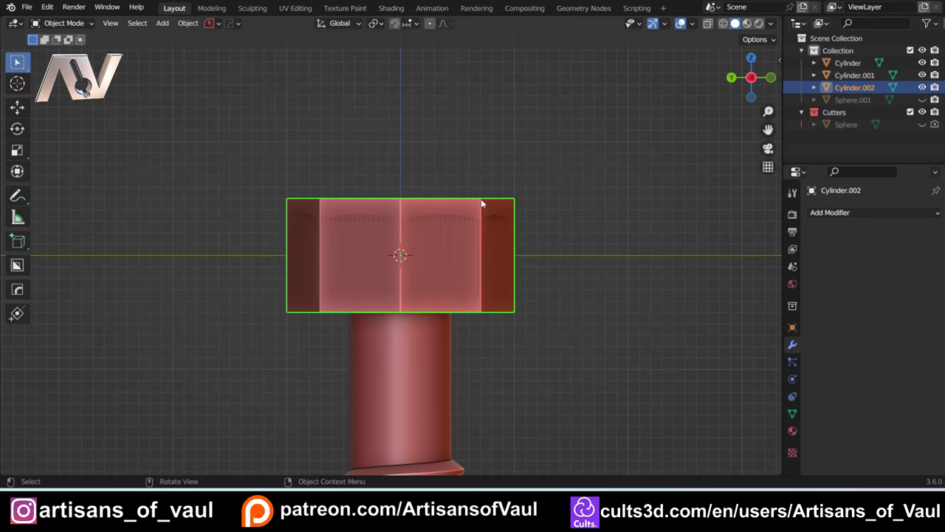
left_click(923, 101)
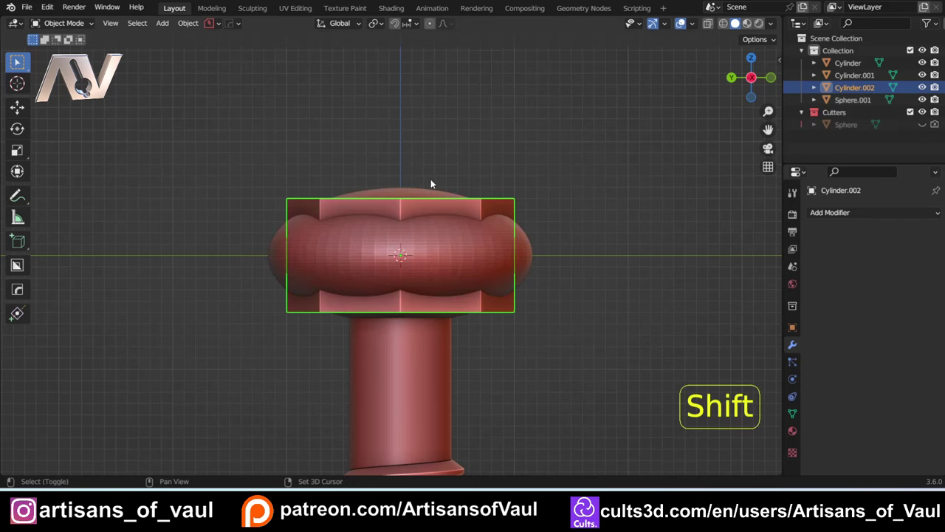
left_click(412, 192, "shift")
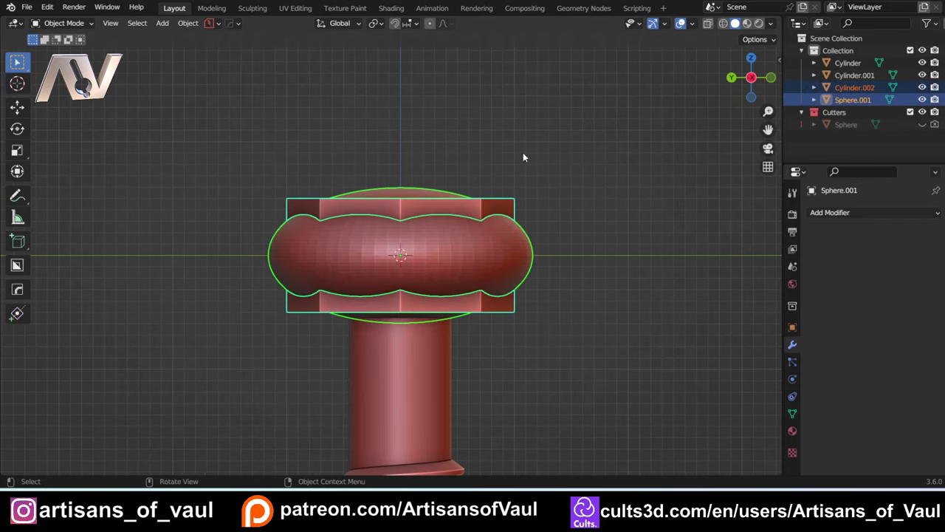
key("KP_Divide")
left_click(718, 128)
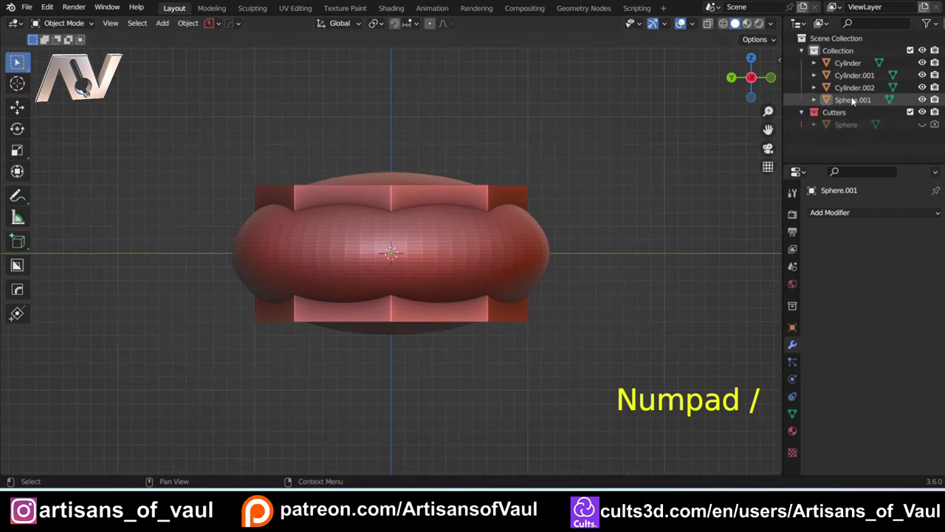
Scale the flattened sphere by about 1.11 and add the eight-sided cylinder to the selection as the active object
left_click(406, 176)
scroll(602, 214, "up", 1)
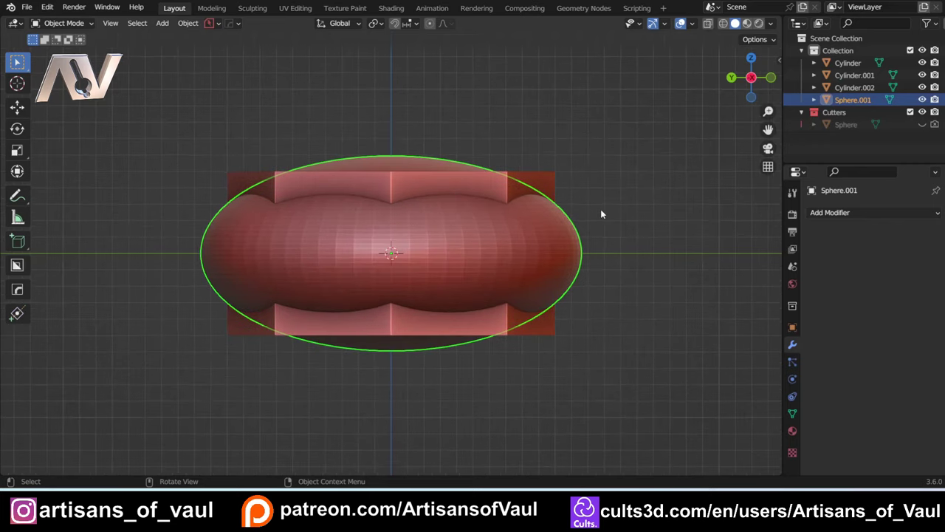
key("s")
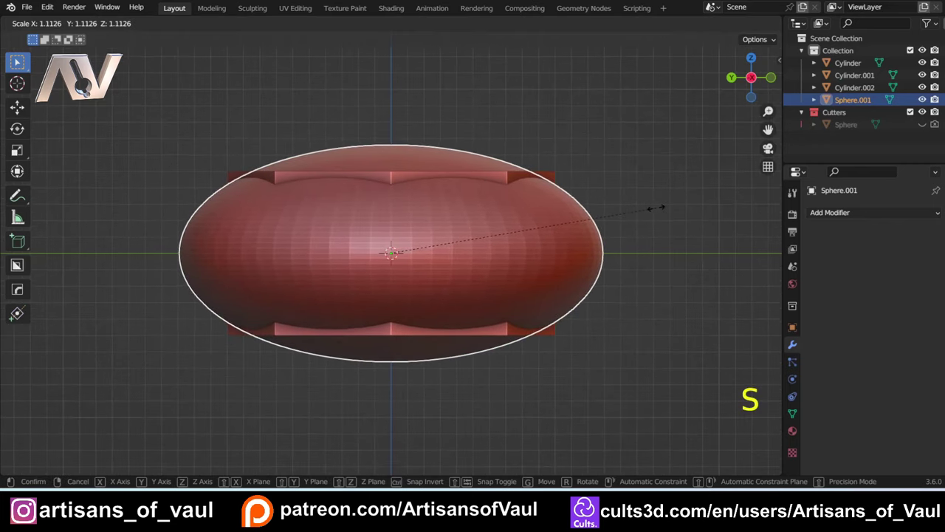
left_click(656, 207)
left_click(556, 183, "shift")
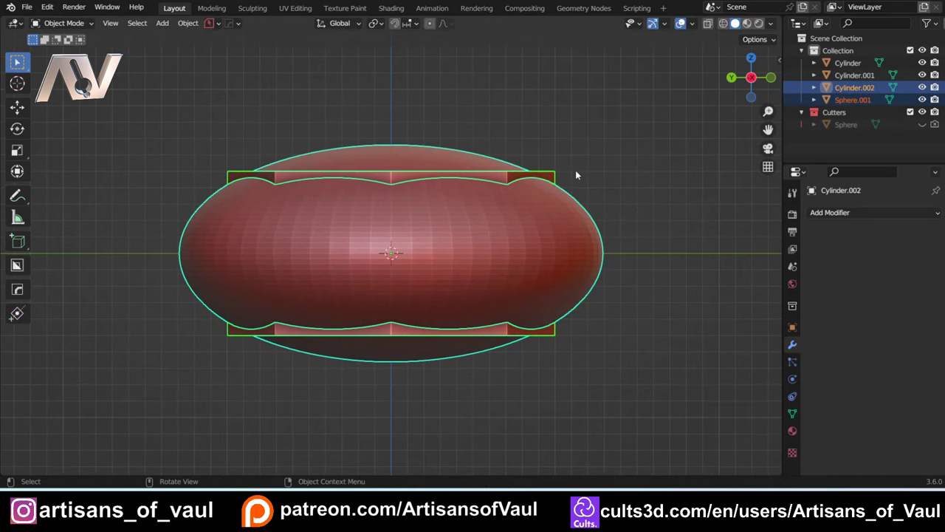
Trim the eight-sided cylinder with the flattened sphere using a non-destructive Intersect boolean, and hide the sphere cutter
key("ctrl+KP_Multiply")
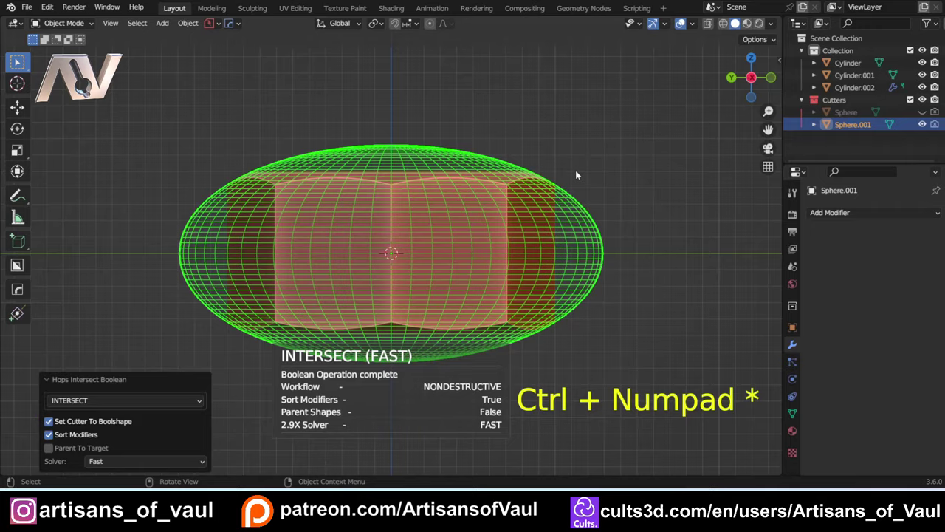
key("h")
middle_click_drag(566, 154, 558, 211)
scroll(557, 199, "down", 3)
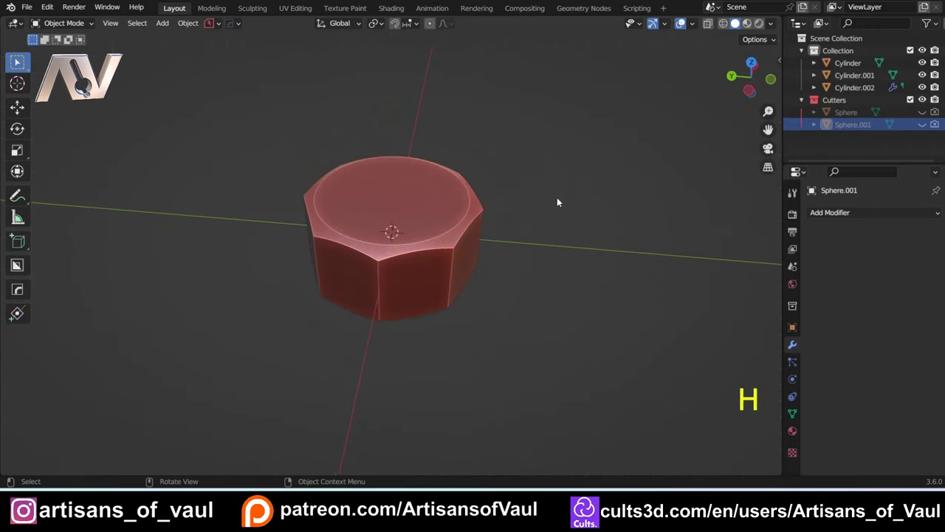
Leave Local View and apply the boolean modifier on the chamfered eight-sided cylinder
key("KP_Divide")
left_click(855, 87)
left_click(849, 213)
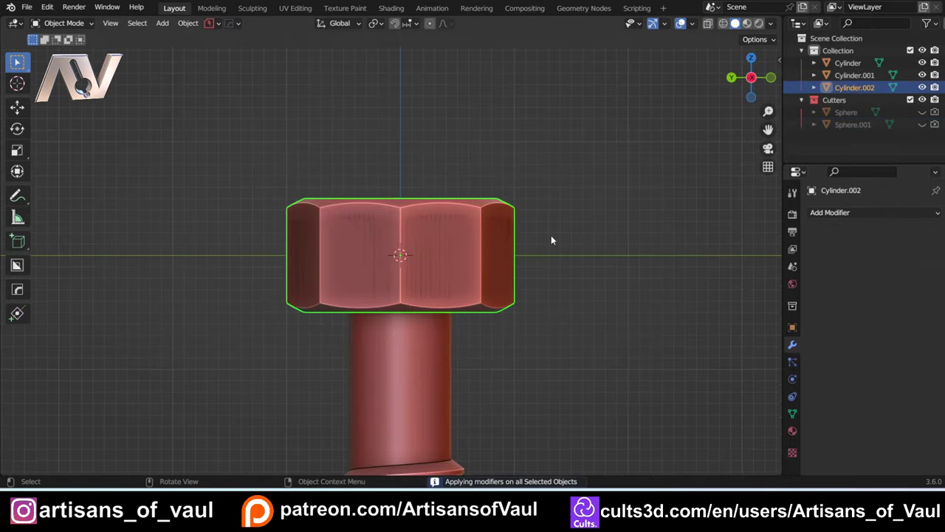
Move the chamfered nut body about 3.4 units down along global Z onto the bolt's threaded section
scroll(551, 237, "down", 2)
middle_click_drag(551, 237, 544, 148, "shift")
key("g")
key("z")
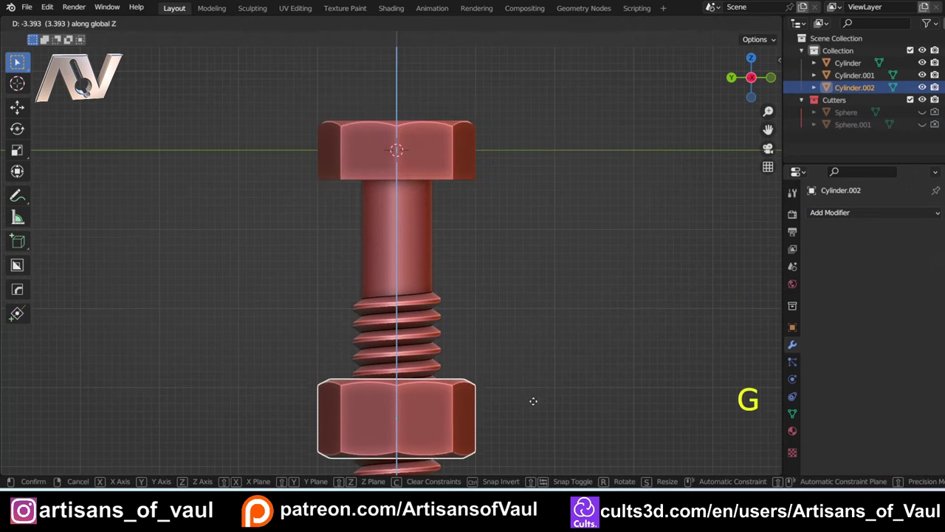
left_click(533, 397)
Duplicate the threaded shaft in place and isolate the copy together with the nut body in Local View
scroll(534, 394, "up", 1)
middle_click_drag(534, 394, 559, 220, "shift")
left_click(418, 133)
middle_click_drag(417, 133, 510, 221, "shift")
key("shift+d")
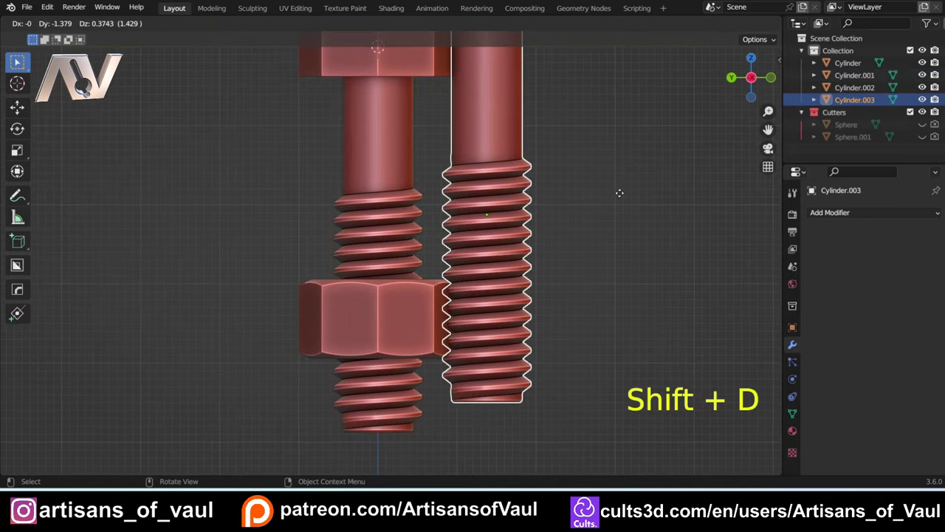
right_click(596, 205)
left_click(449, 292, "shift")
key("KP_Divide")
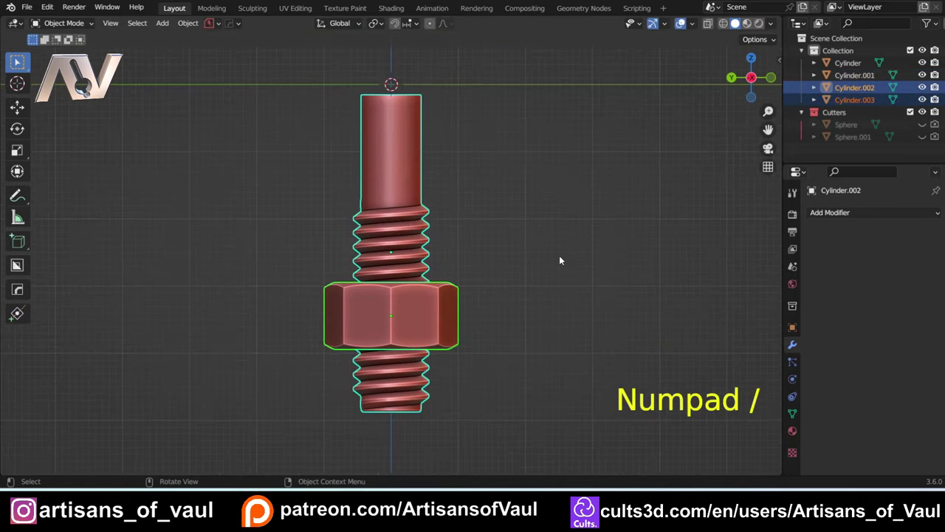
Cut the duplicated threaded shaft out of the nut body with a Difference boolean, and hide the shaft cutter
left_click(559, 255)
left_click(424, 212)
middle_click_drag(449, 215, 437, 235)
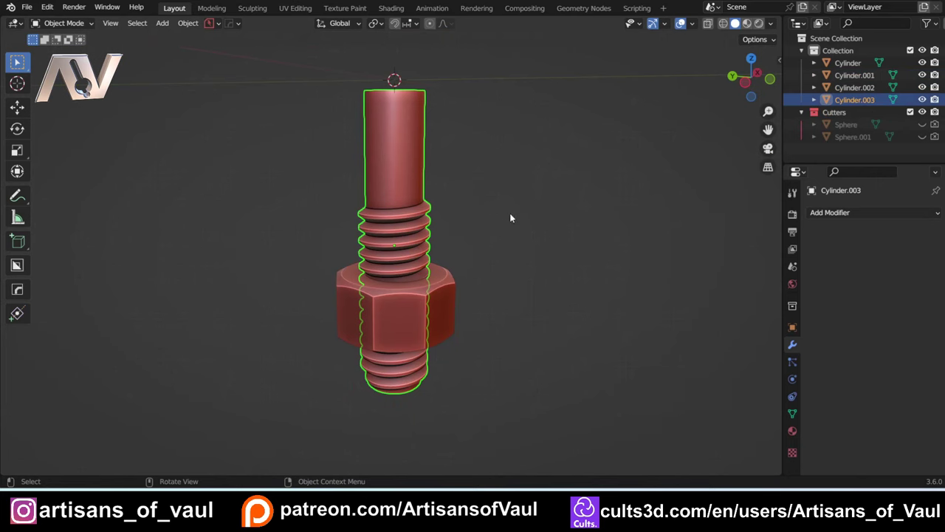
scroll(511, 219, "up", 2)
left_click(509, 306)
left_click(416, 214)
left_click(502, 341)
left_click(410, 250)
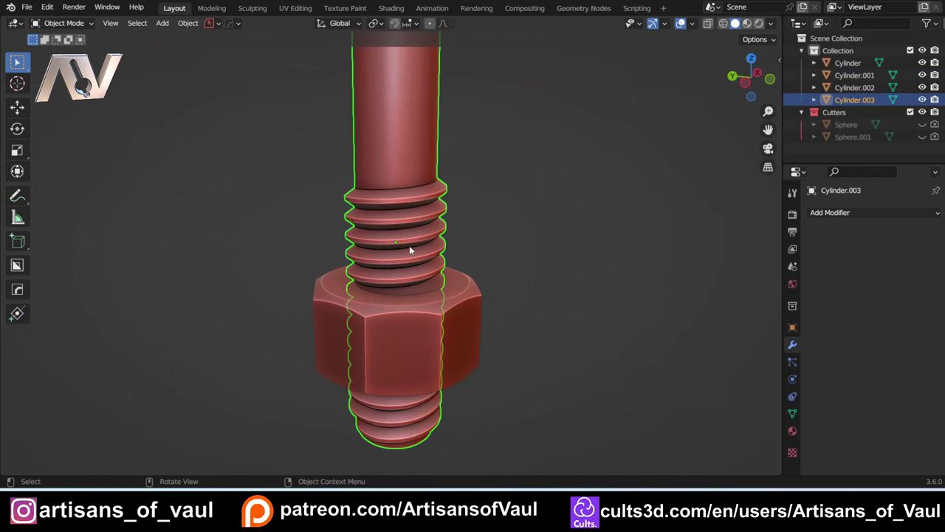
left_click(476, 305, "shift")
key("ctrl+KP_Subtract")
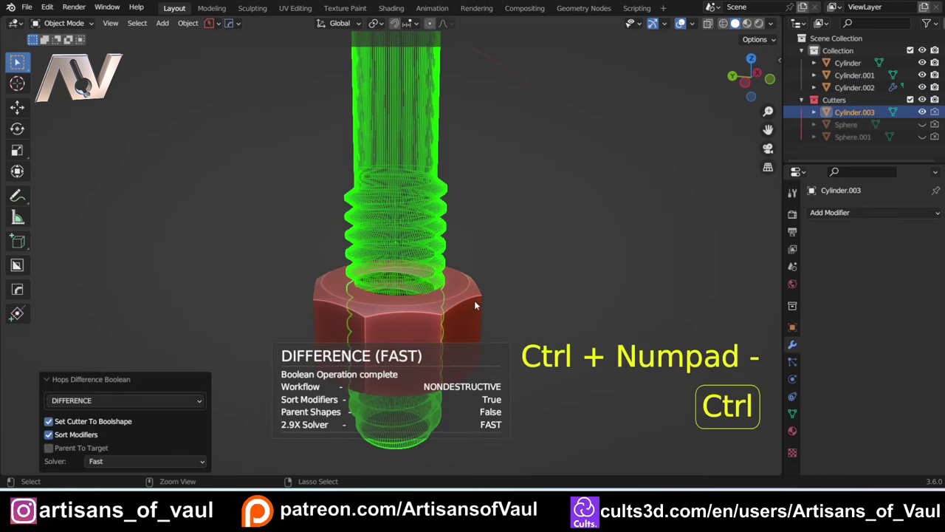
key("h")
middle_click_drag(504, 222, 562, 205)
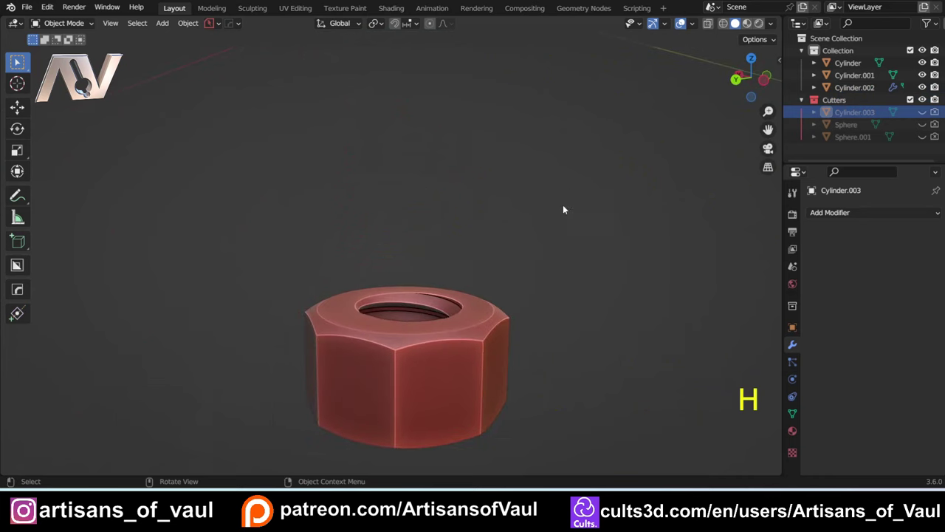
Apply the boolean modifier on the threaded nut and leave Local View
left_click(467, 301)
left_click(844, 212)
scroll(465, 270, "down", 4)
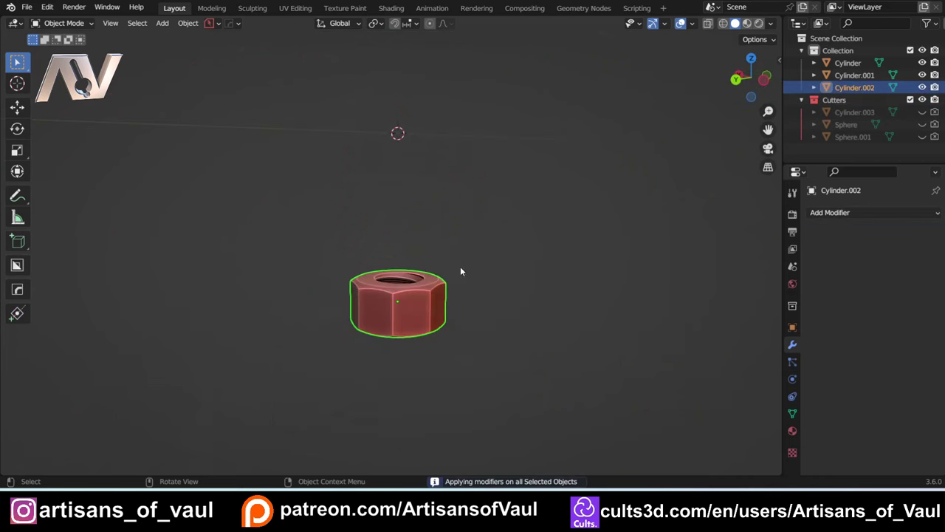
key("KP_Divide")
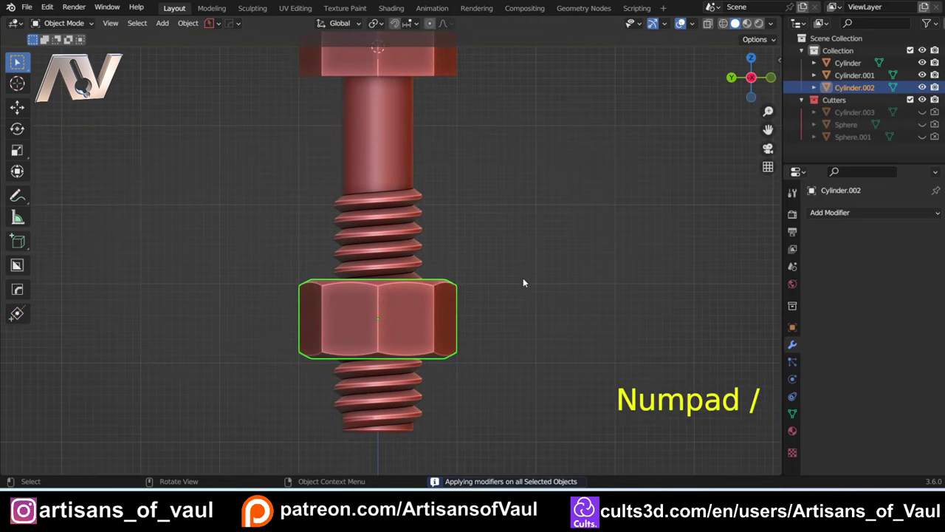
Move the nut off the bolt to stand beside it, about 2.04 along Y and -0.09 along Z
key("g")
left_click(361, 284)
middle_click_drag(361, 284, 408, 245)
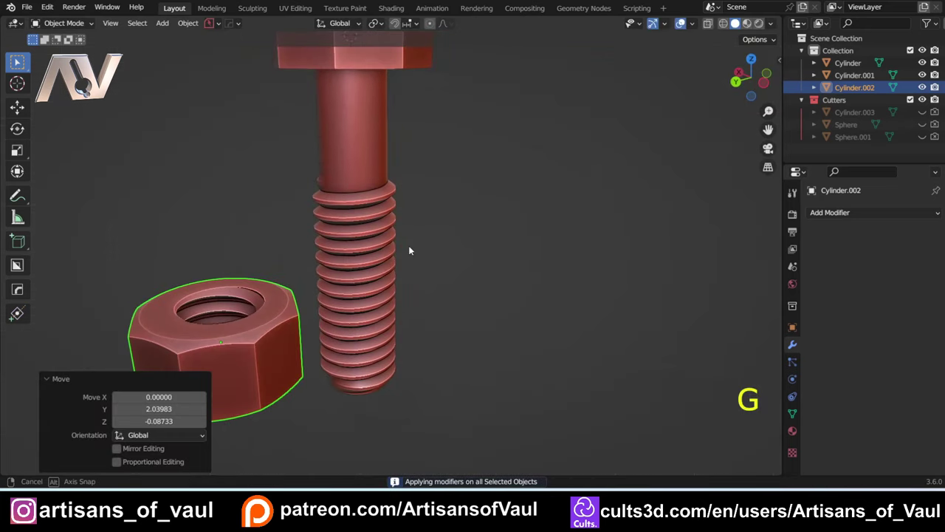
Merge the threaded shaft into the bolt head with a Union boolean, and hide the shaft cutter
scroll(428, 216, "down", 4)
middle_click_drag(445, 212, 409, 212)
scroll(418, 310, "up", 3)
left_click(443, 256)
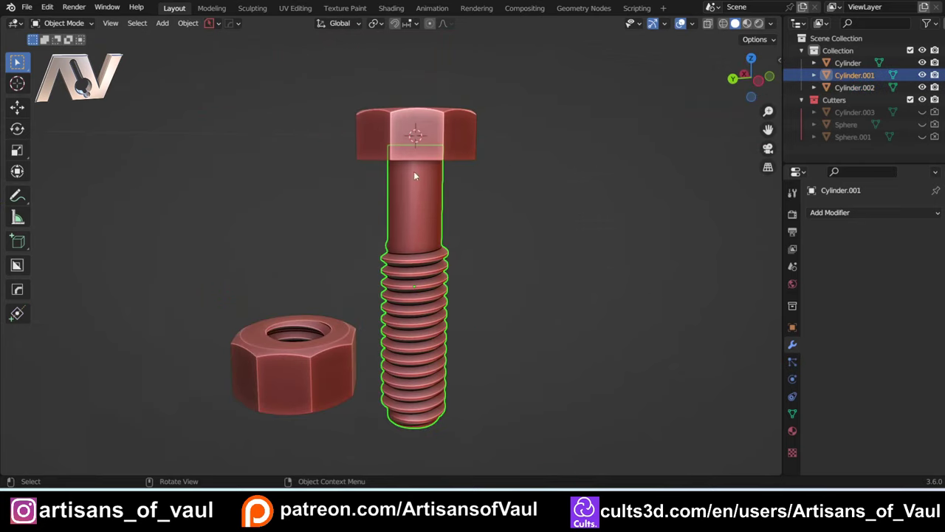
left_click(411, 127, "shift")
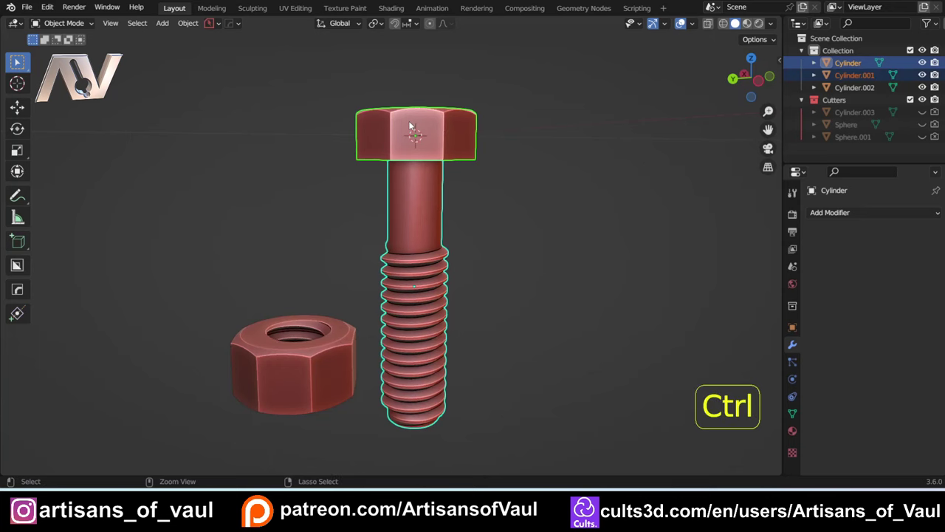
key("ctrl+KP_Add")
key("h")
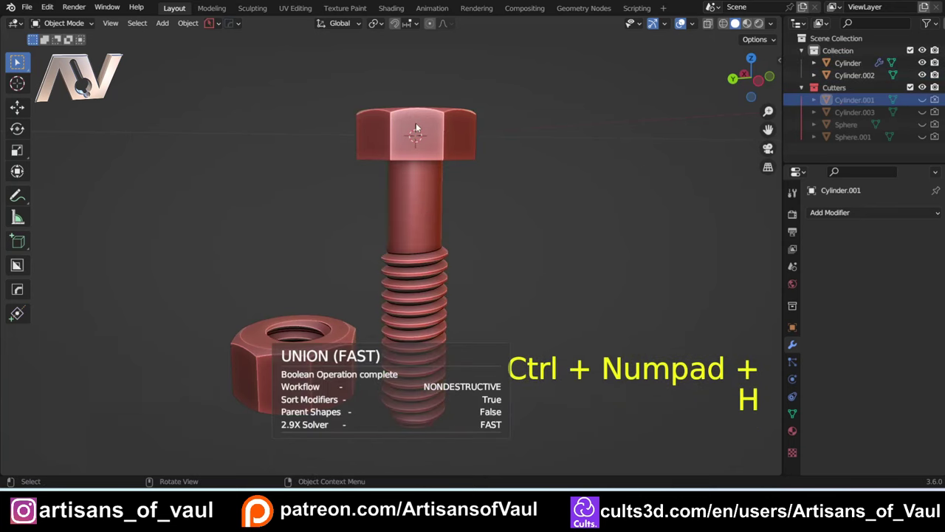
Apply the Union modifier on the bolt and deselect it
left_click(427, 204)
left_click(849, 215)
scroll(436, 233, "down", 3)
left_click(436, 234)
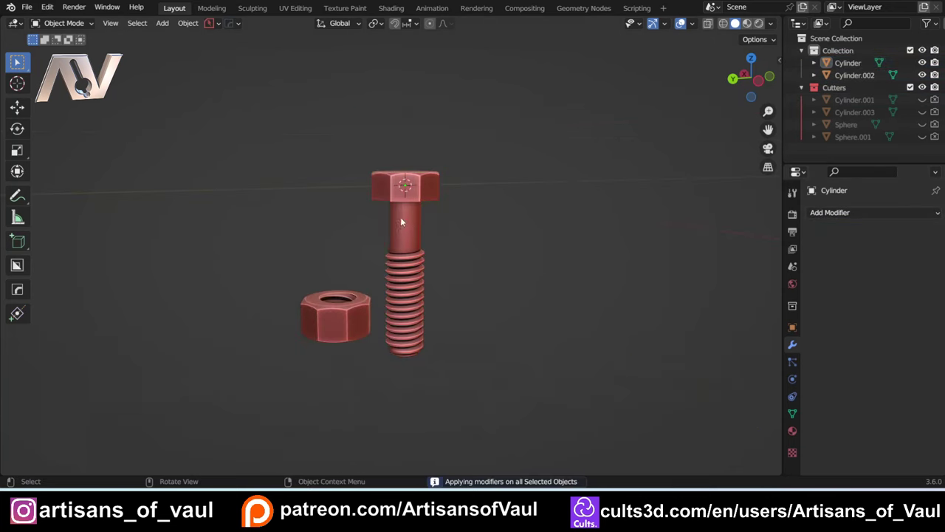
Rotate the bolt about 62.3° around the view axis so it lies diagonally
left_click(400, 218)
key("r")
left_click(411, 332)
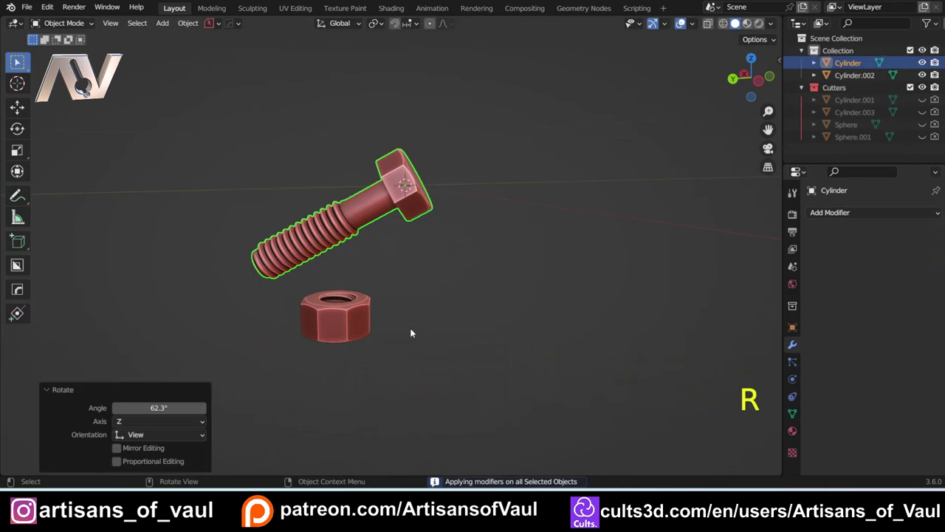
Tilt the nut by rotating it about 22.3° around the view axis
left_click(350, 322)
key("r")
key("r")
left_click(426, 339)
middle_click_drag(449, 273, 468, 323)
key("r")
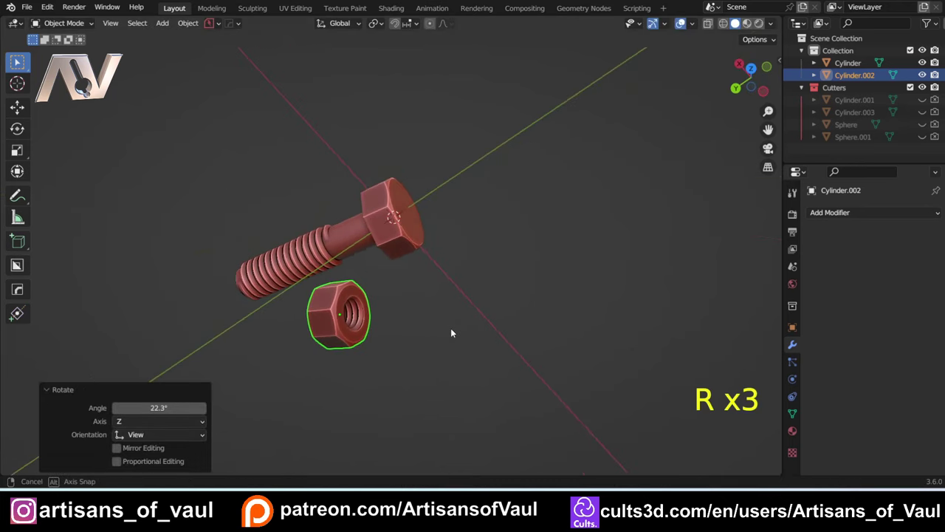
Reposition the nut by the bolt's threaded end, with a final move of about -2.34 X, -0.26 Y and 1.44 Z
key("g")
left_click(367, 308)
key("g")
middle_click_drag(367, 308, 421, 238)
left_click(299, 268)
key("g")
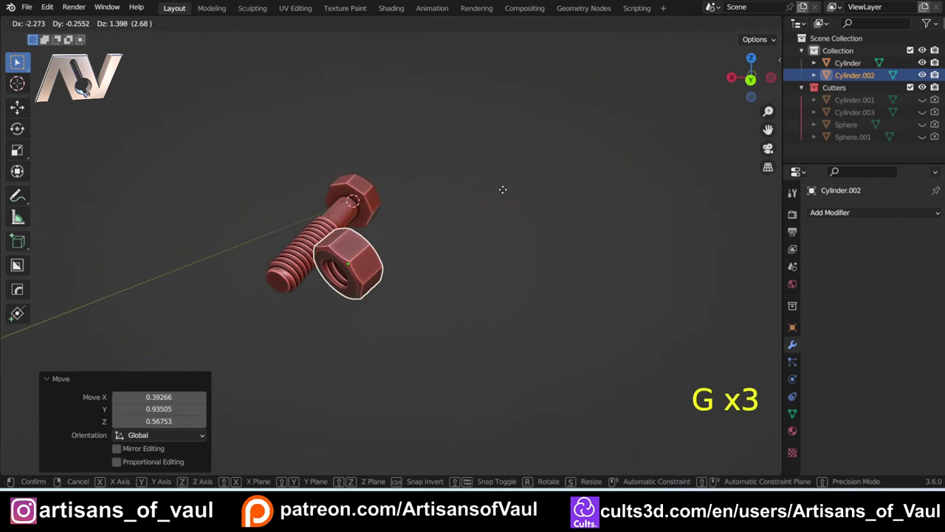
left_click(502, 190)
Turn off the viewport overlays for a clean angled view of the nut and bolt
middle_click_drag(502, 190, 434, 302)
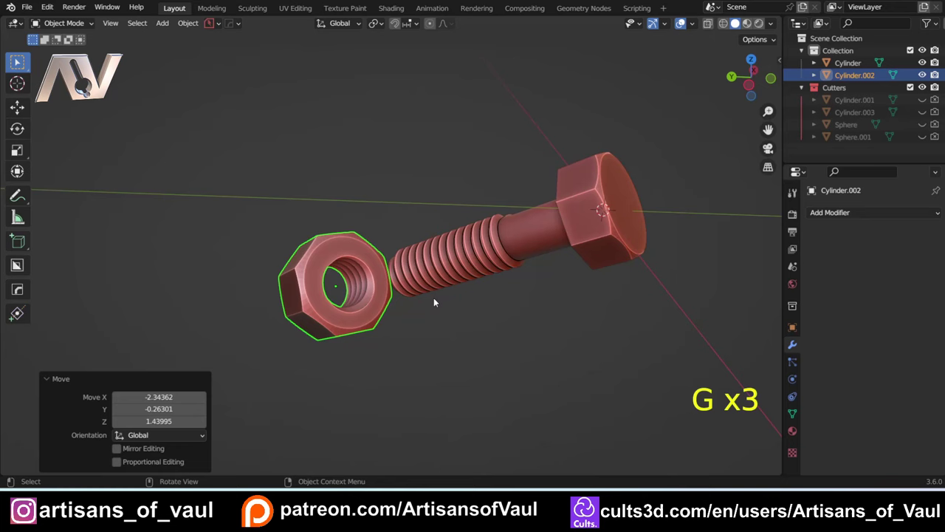
middle_click_drag(540, 301, 464, 286)
left_click(681, 24)
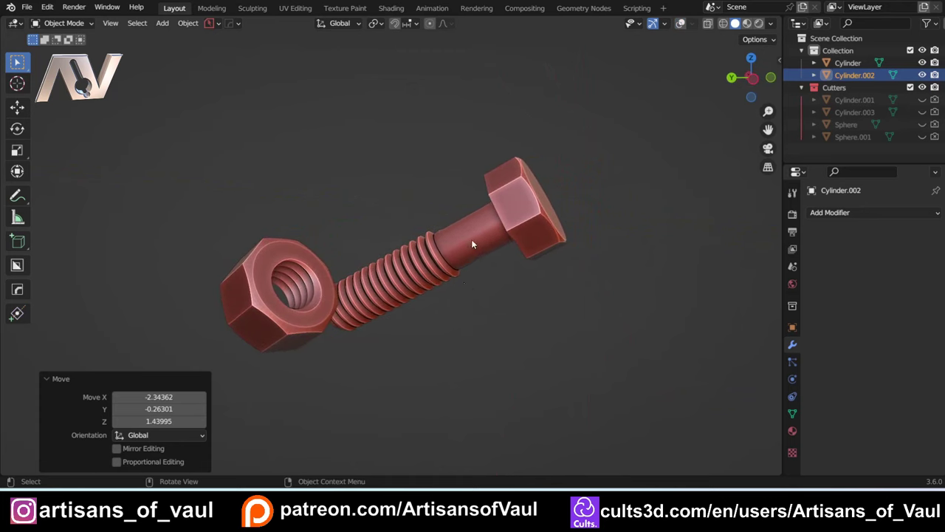